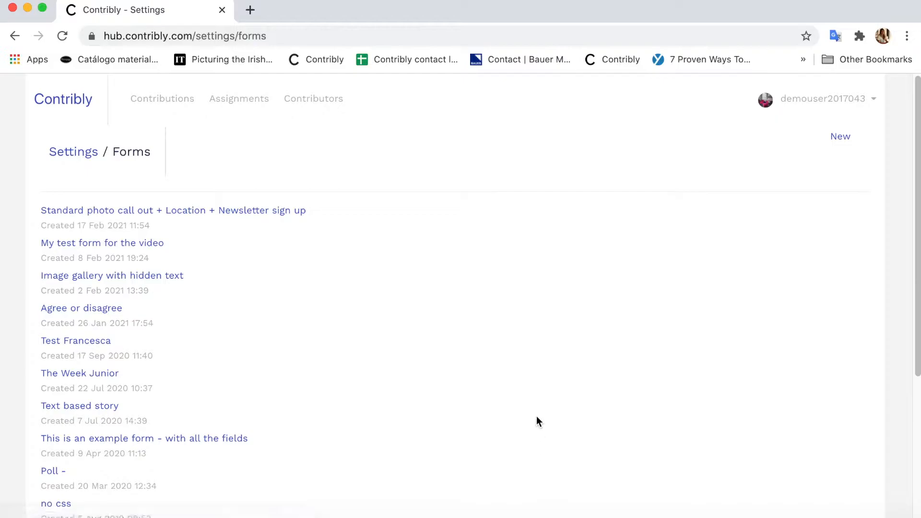
Open the existing Travel competition form and review its fields down to the Responses section.
scroll(536, 420, "down", 4)
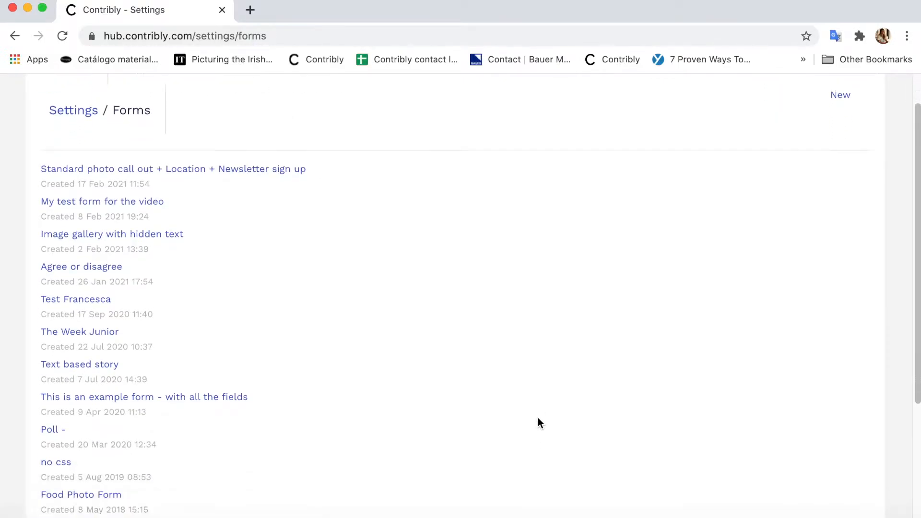
scroll(537, 419, "down", 5)
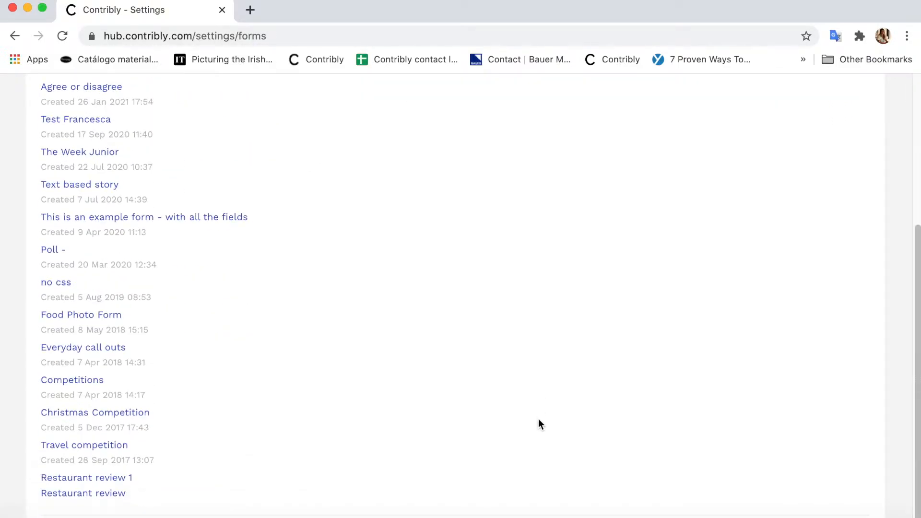
left_click(66, 447)
scroll(525, 388, "down", 12)
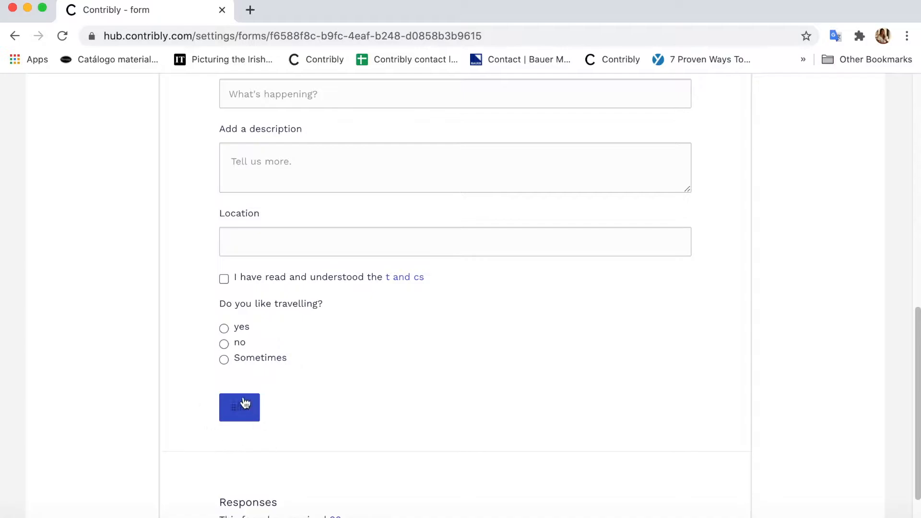
scroll(389, 426, "down", 2)
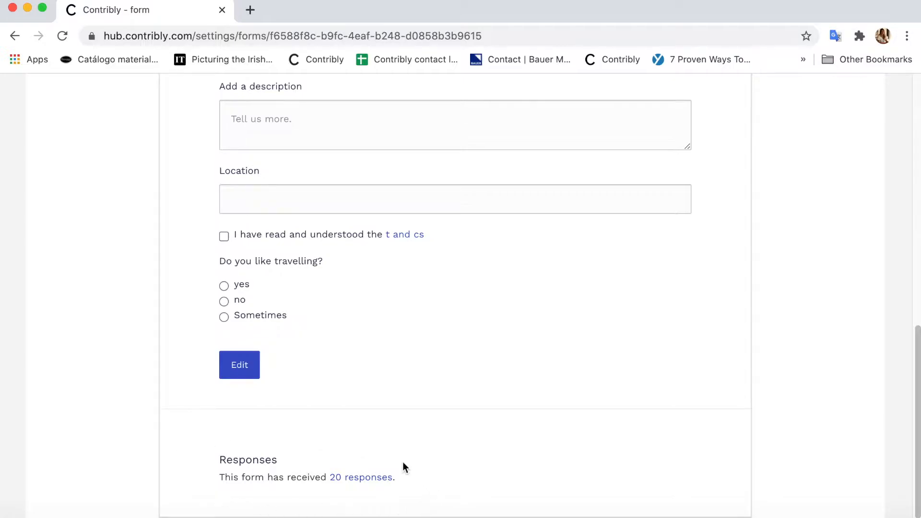
View the list of responses submitted to the Travel competition form.
left_click(362, 480)
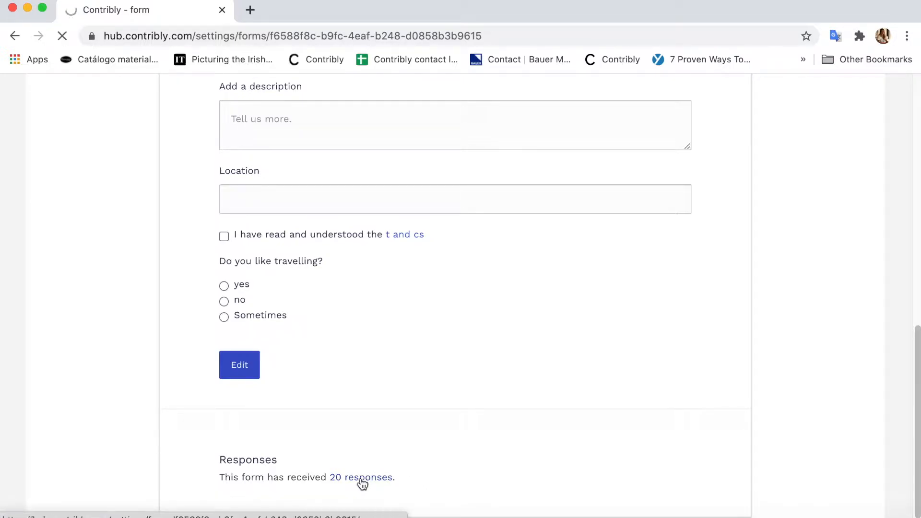
scroll(300, 444, "down", 20)
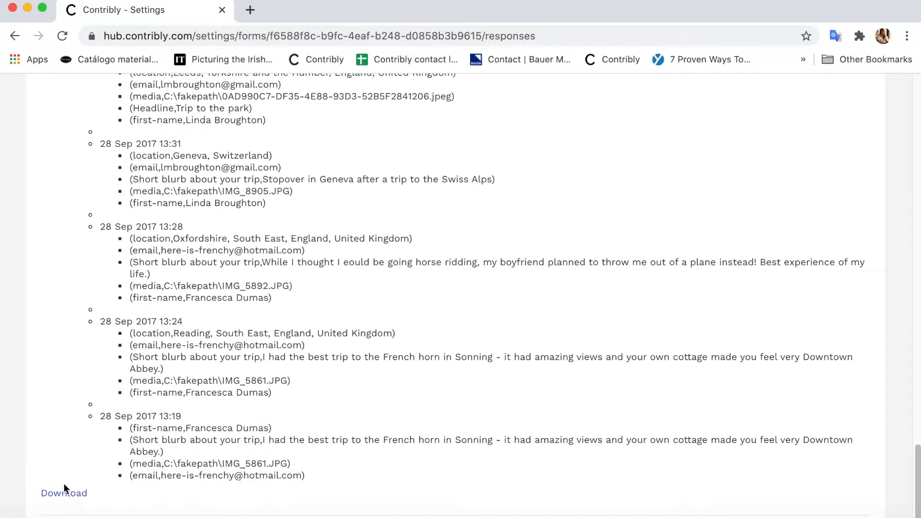
scroll(579, 341, "up", 20)
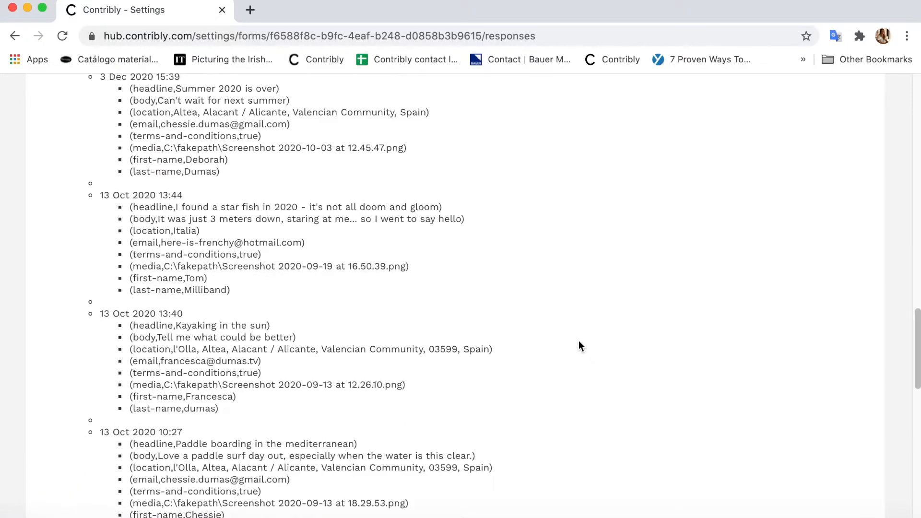
scroll(580, 347, "up", 5)
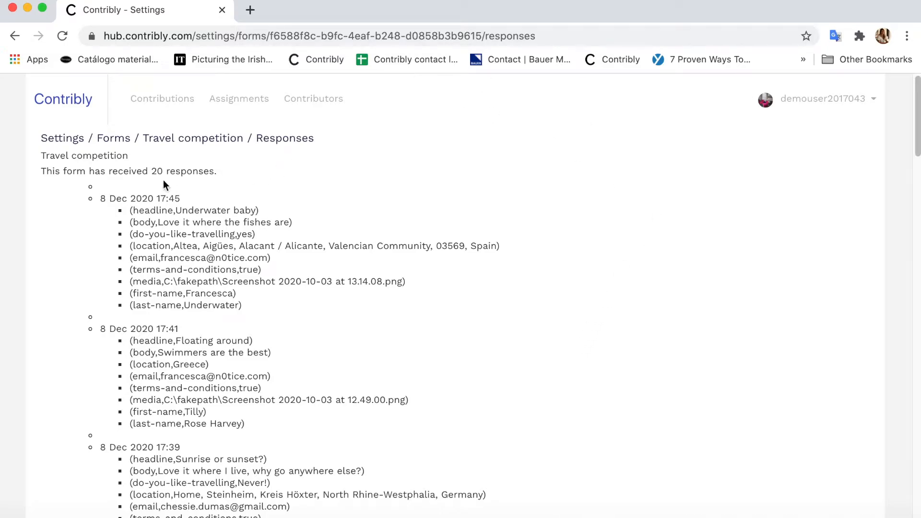
Start a new form from the forms list and name it "Standard photo call out + Location + Newsletter sign up".
left_click(116, 140)
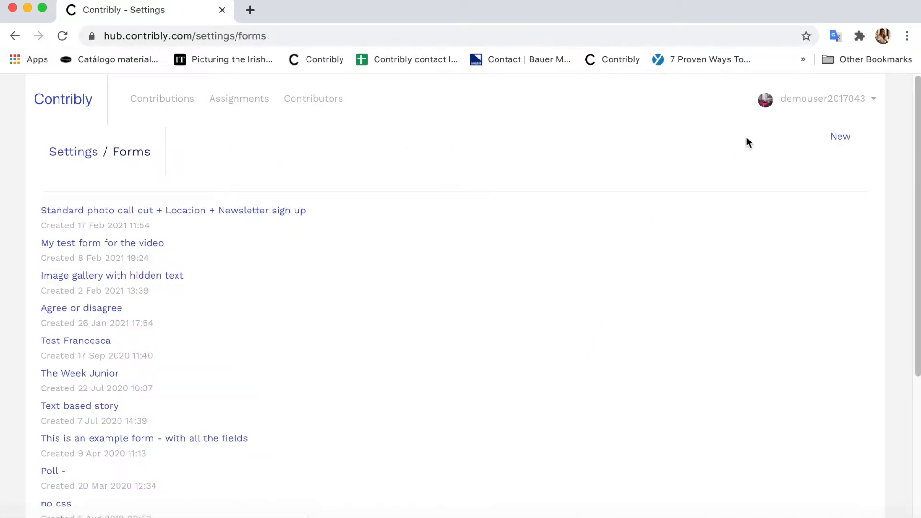
left_click(841, 137)
left_click(301, 347)
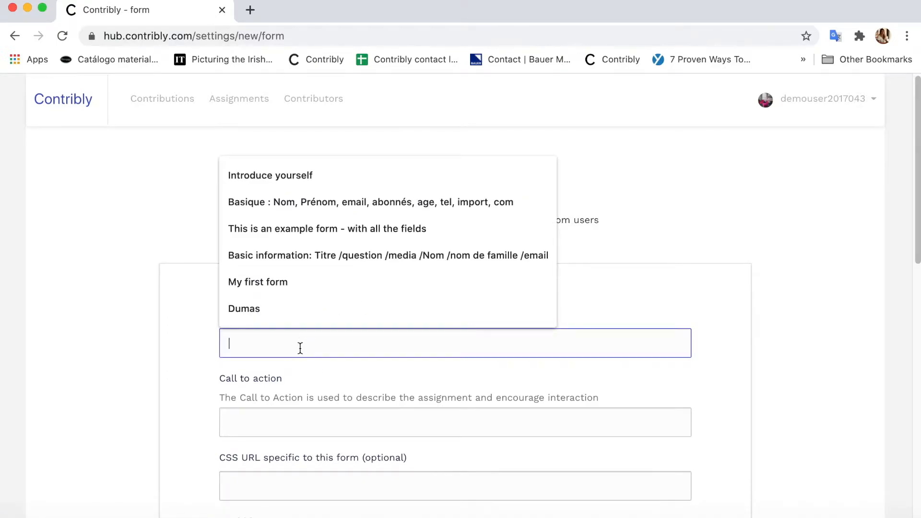
type("Standard photo call out + Location + Newsletter sign up")
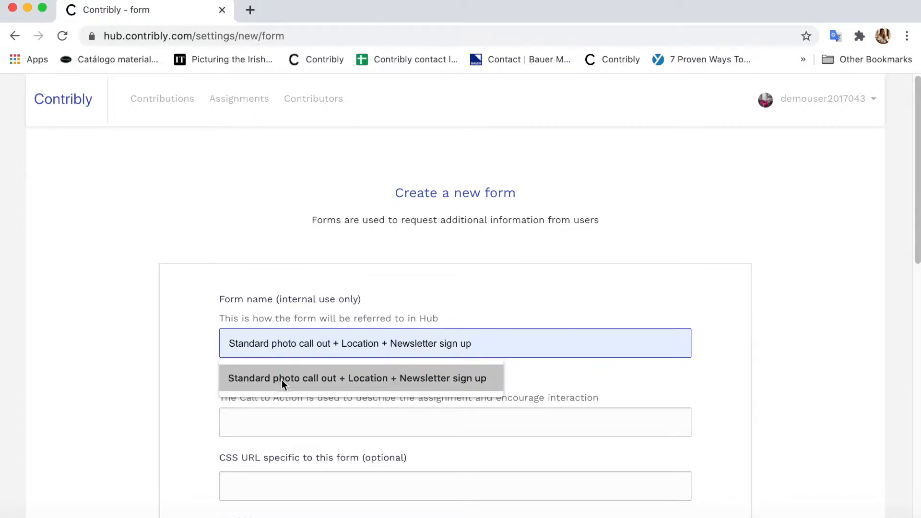
left_click(282, 380)
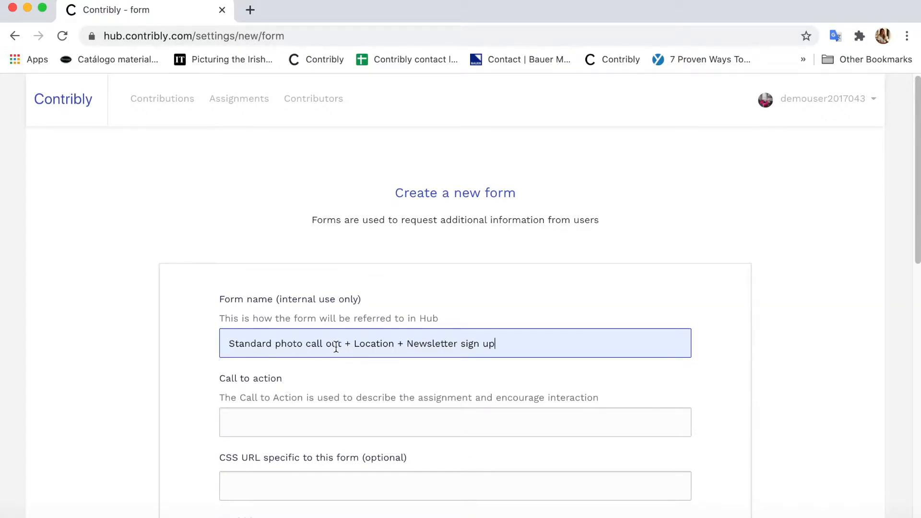
Examine the new form's name, Call to action, form-specific CSS URL and No CSS settings.
left_click_drag(275, 344, 529, 346)
left_click(353, 344)
left_click(407, 343)
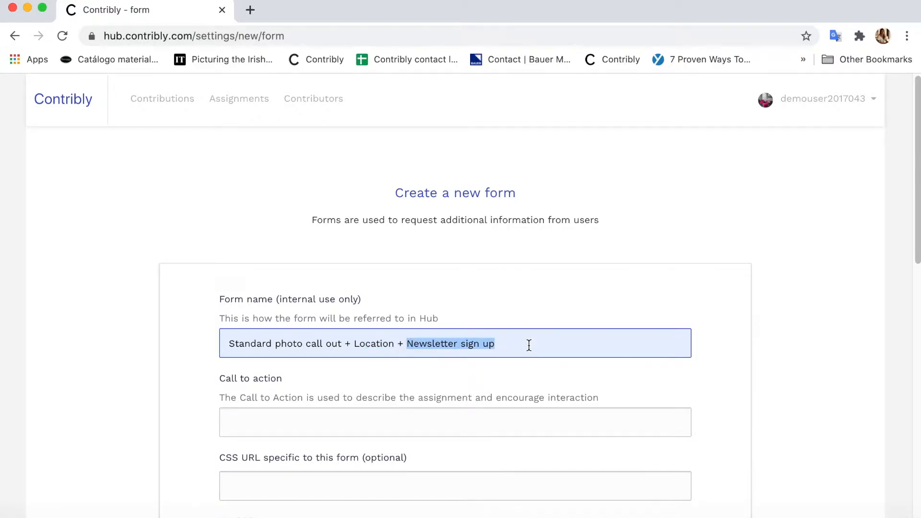
left_click(406, 343)
scroll(181, 376, "down", 3)
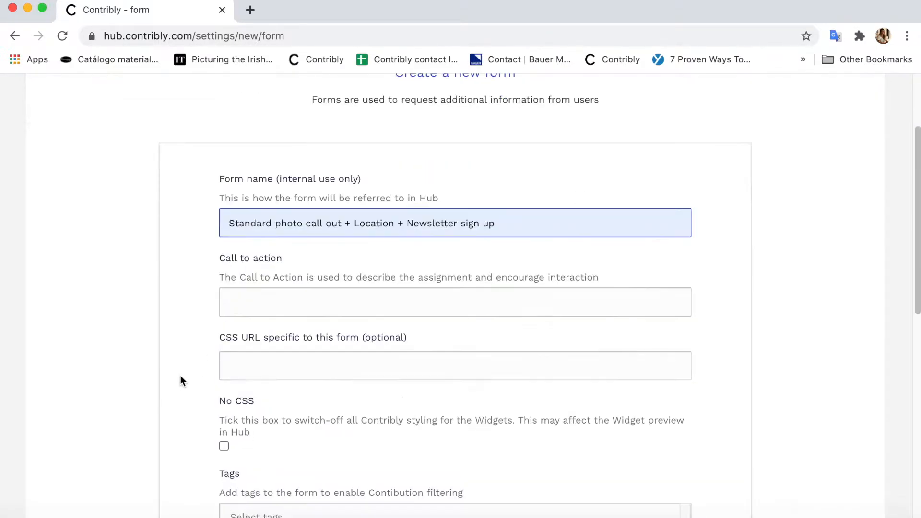
left_click_drag(220, 255, 282, 266)
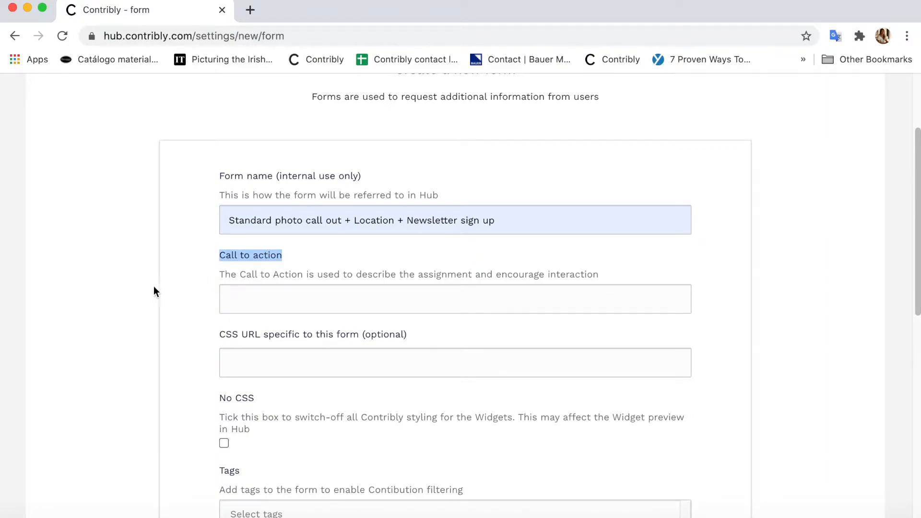
left_click(176, 288)
left_click_drag(211, 335, 451, 347)
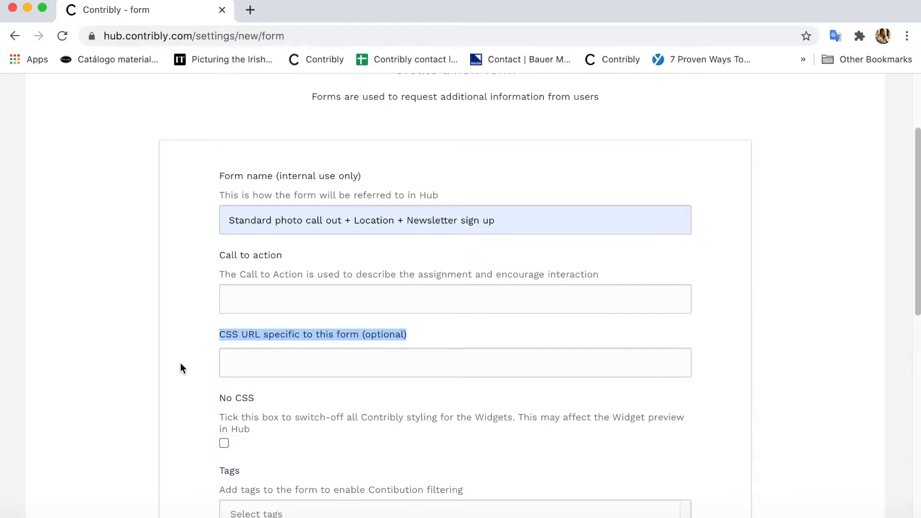
scroll(180, 363, "down", 2)
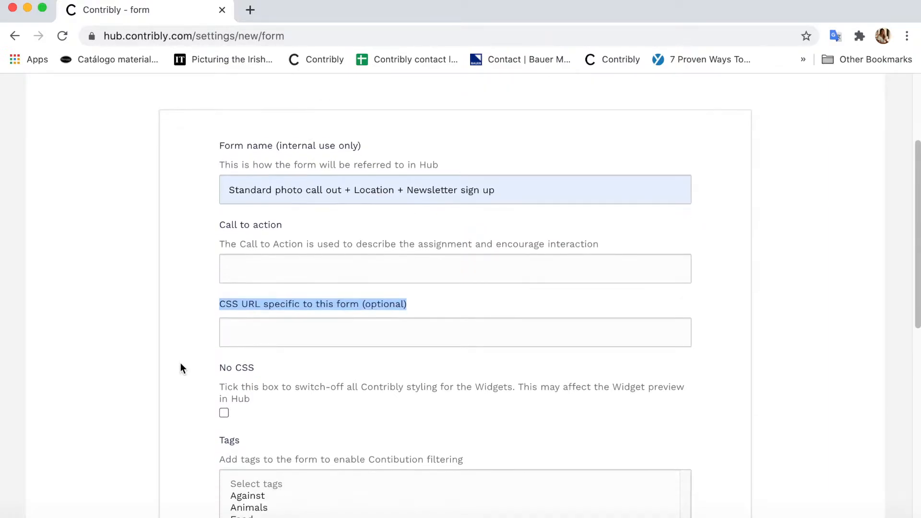
scroll(182, 367, "down", 2)
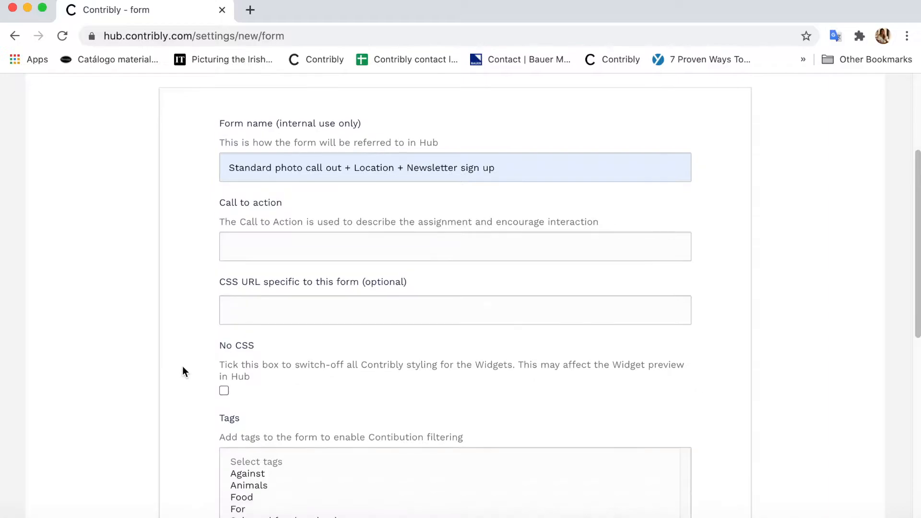
left_click_drag(215, 321, 262, 323)
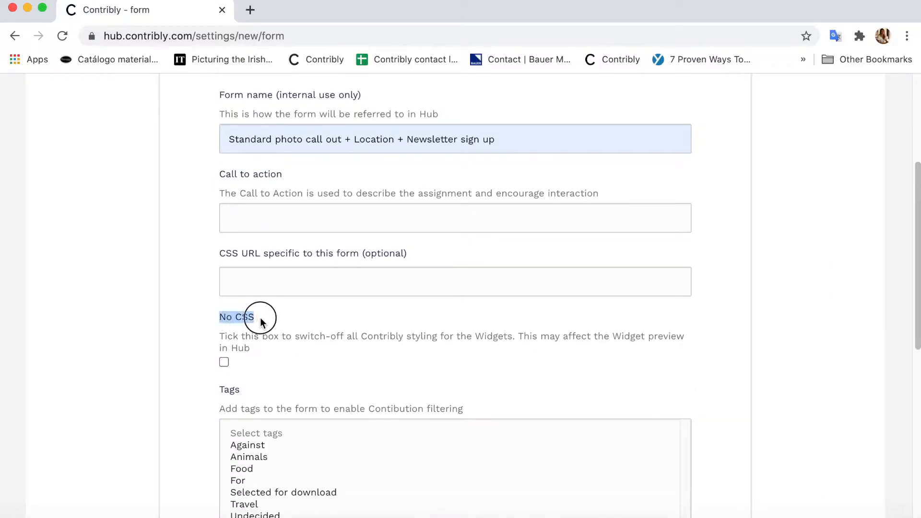
left_click(174, 345)
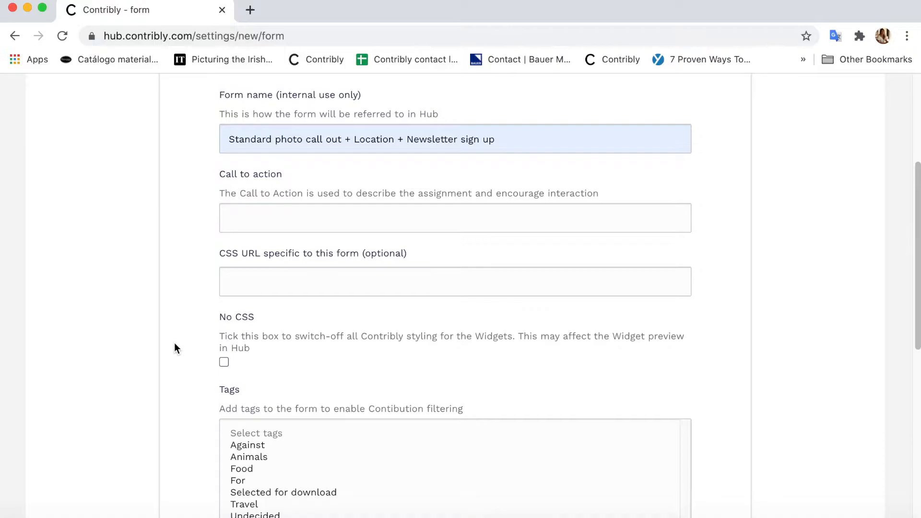
left_click(523, 342)
left_click_drag(523, 342, 525, 347)
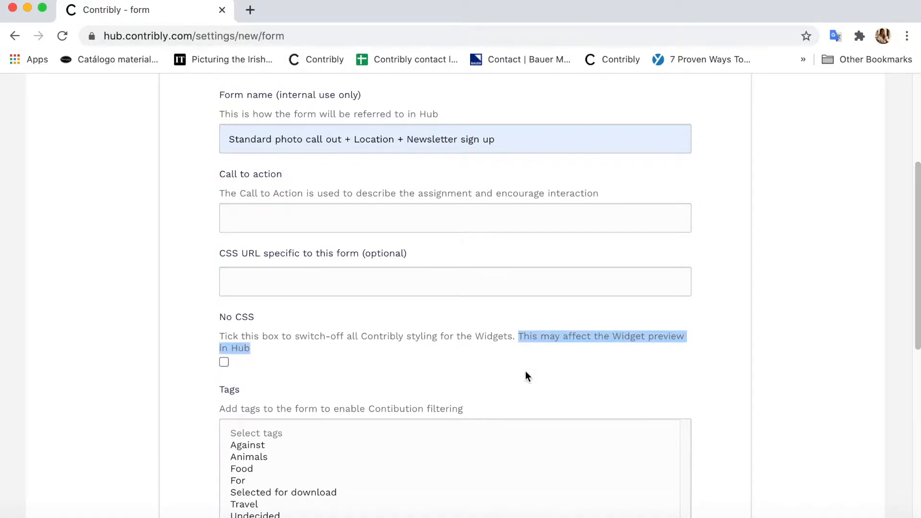
left_click(191, 360)
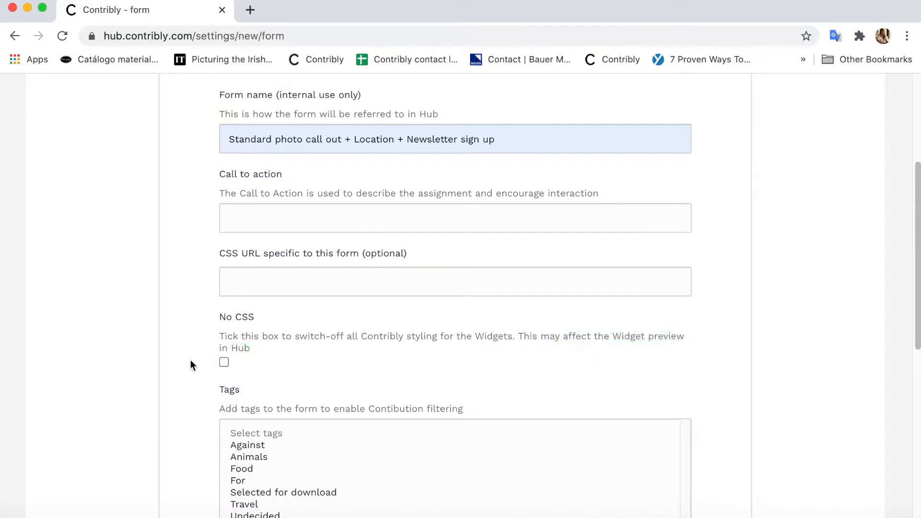
Examine the Tags list and the Form Inputs note on which fields can appear in the gallery widget.
scroll(183, 390, "down", 3)
double_click(226, 259)
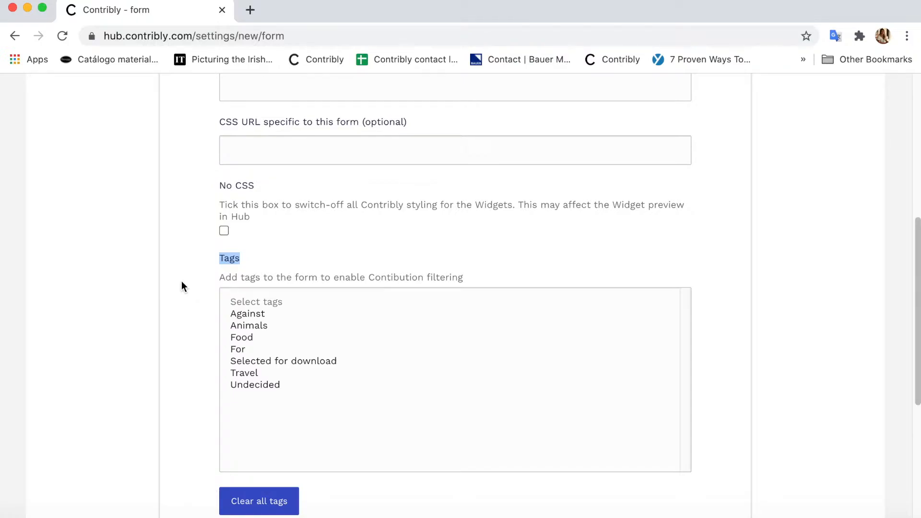
left_click(829, 255)
scroll(496, 309, "down", 2)
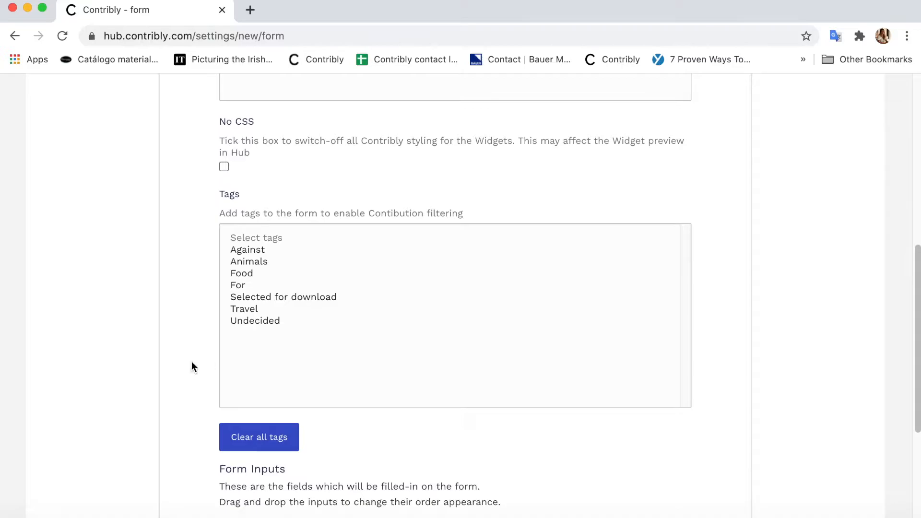
scroll(208, 363, "down", 5)
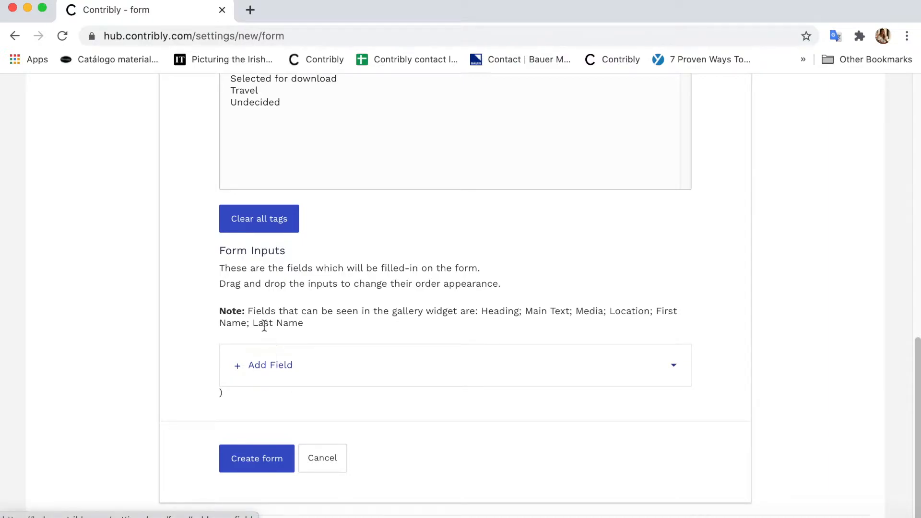
left_click_drag(247, 312, 741, 330)
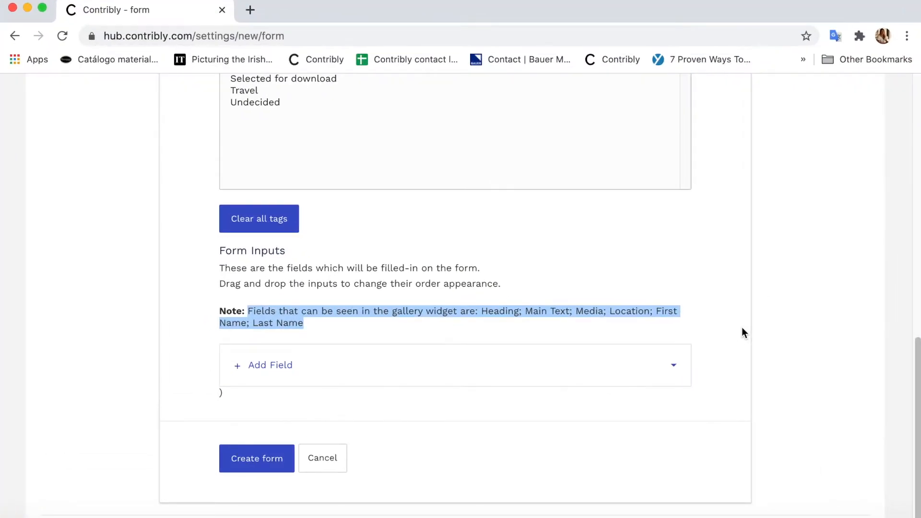
left_click(174, 332)
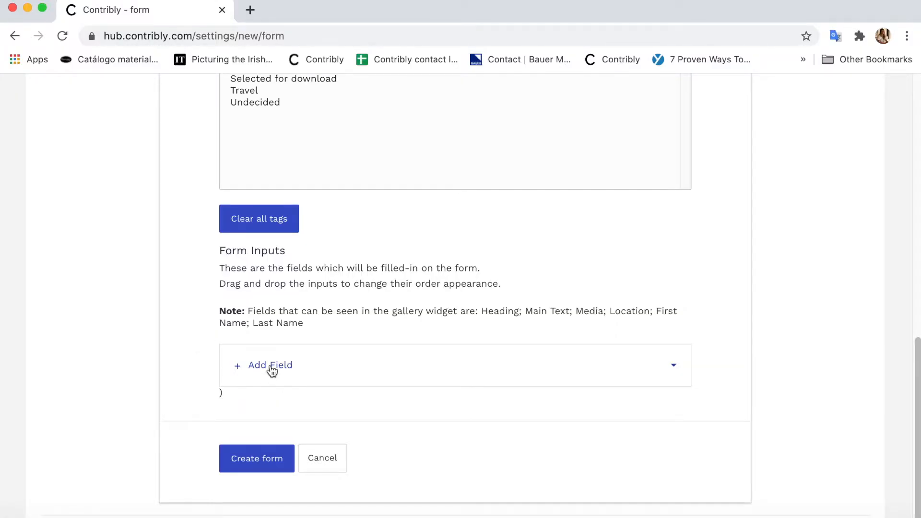
Add a First name field to the form inputs with the label "First name".
left_click(272, 371)
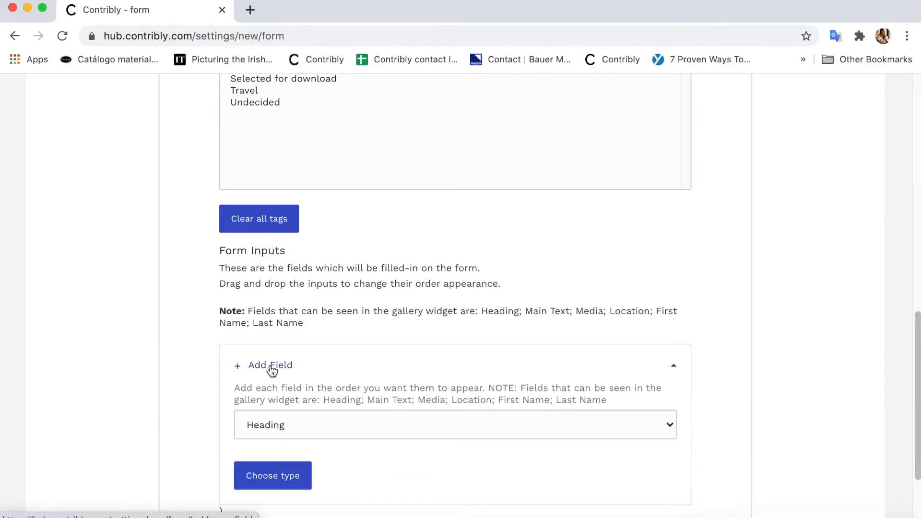
scroll(317, 390, "down", 5)
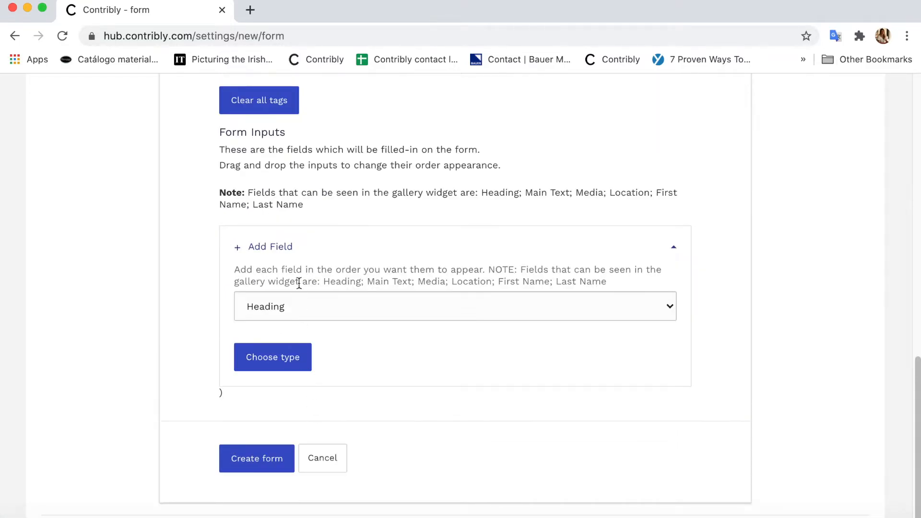
left_click(300, 301)
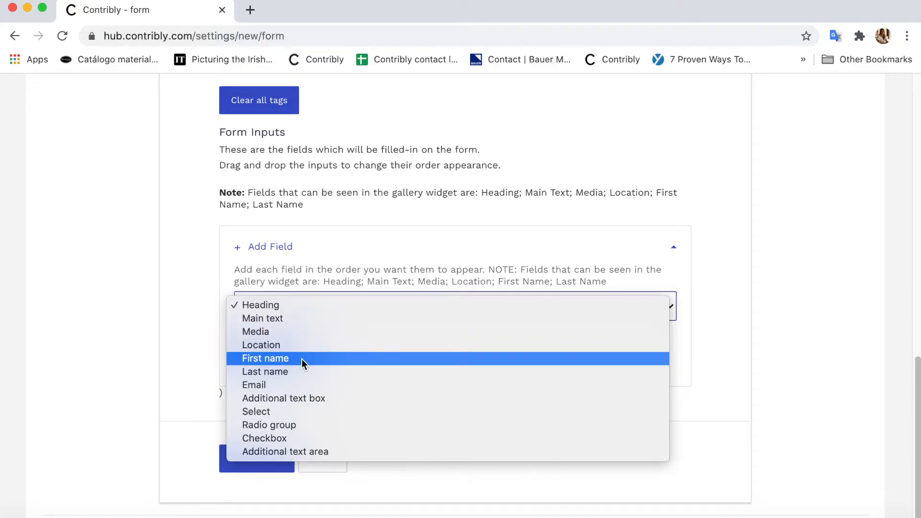
left_click(301, 359)
left_click(272, 363)
scroll(166, 347, "down", 3)
left_click(294, 187)
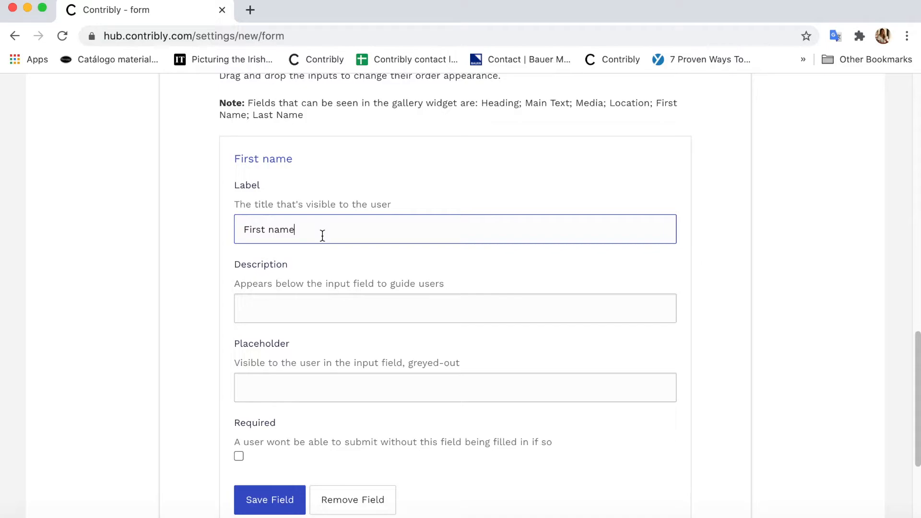
Check the description and placeholder options against the annotated Keynote slide, and make the First name field required.
left_click(306, 316)
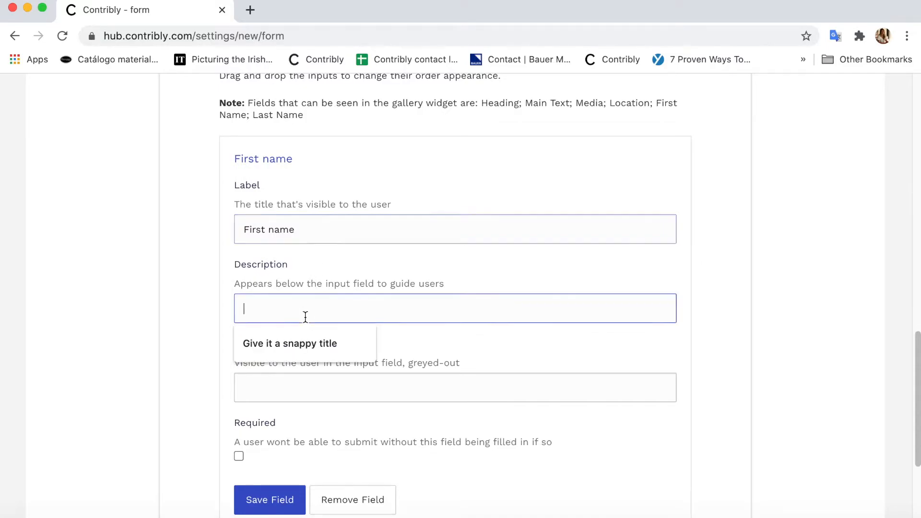
left_click(341, 381)
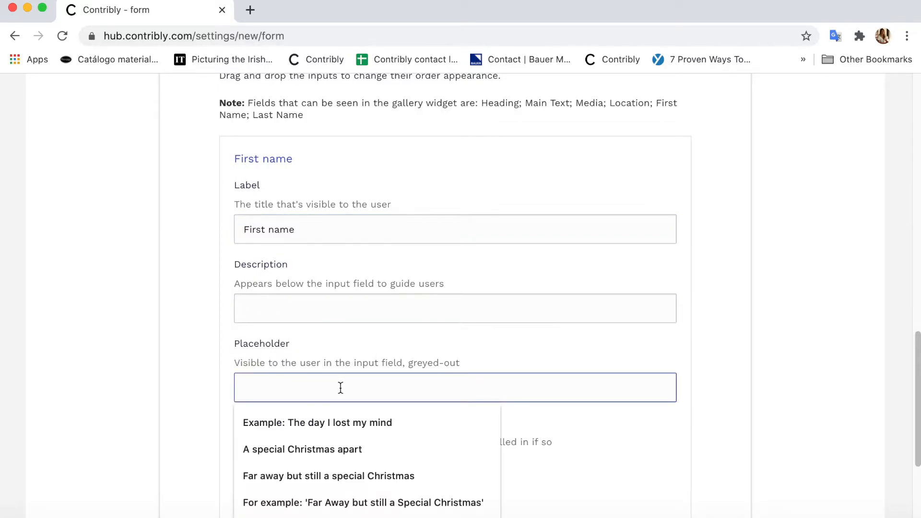
left_click(214, 368)
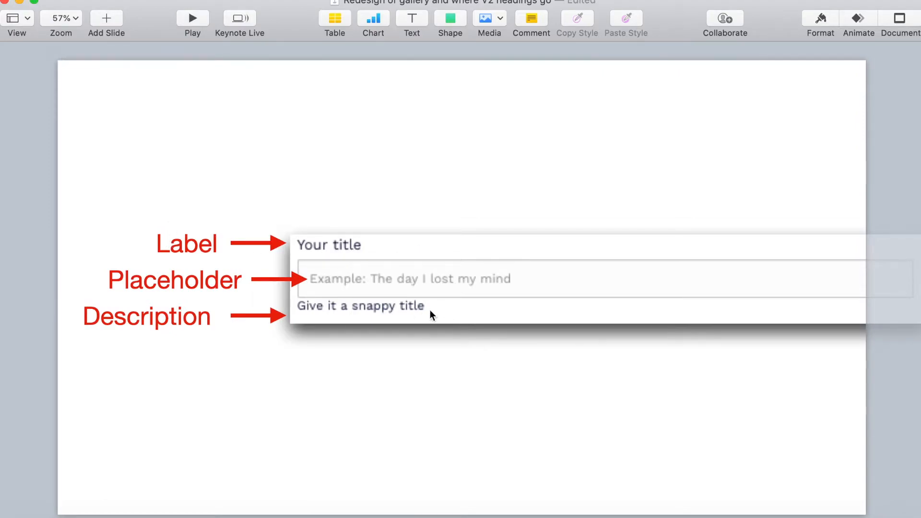
key("ctrl+Up")
left_click(619, 387)
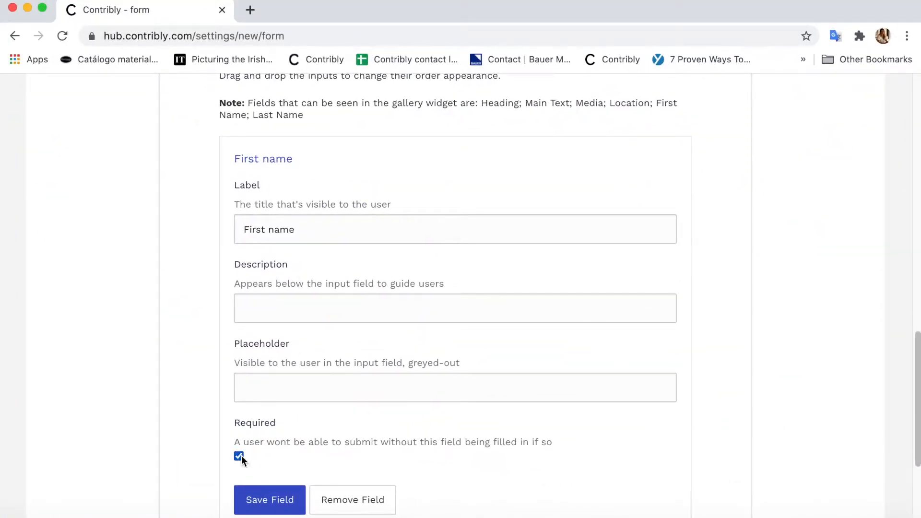
Mark the First name field as mandatory by changing its label to "*First name", and save the field.
left_click(245, 229)
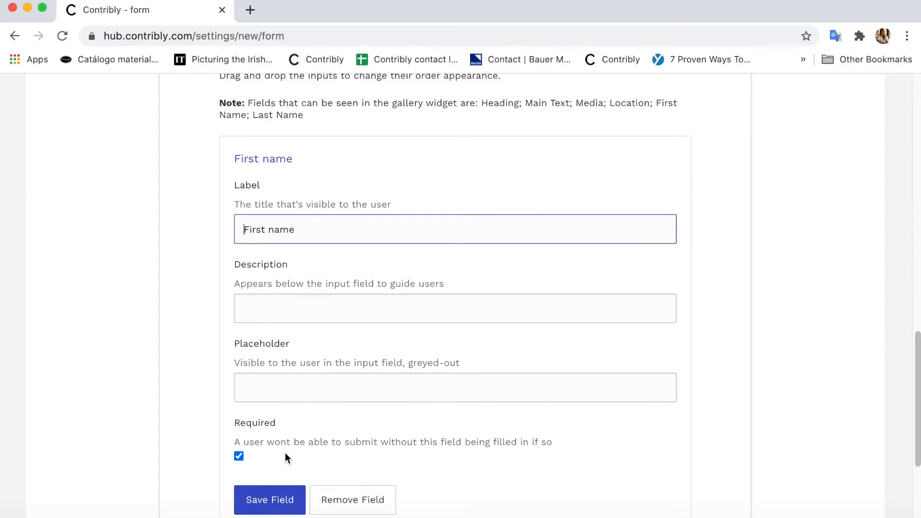
type("*")
double_click(251, 231)
left_click(377, 231)
scroll(174, 407, "down", 1)
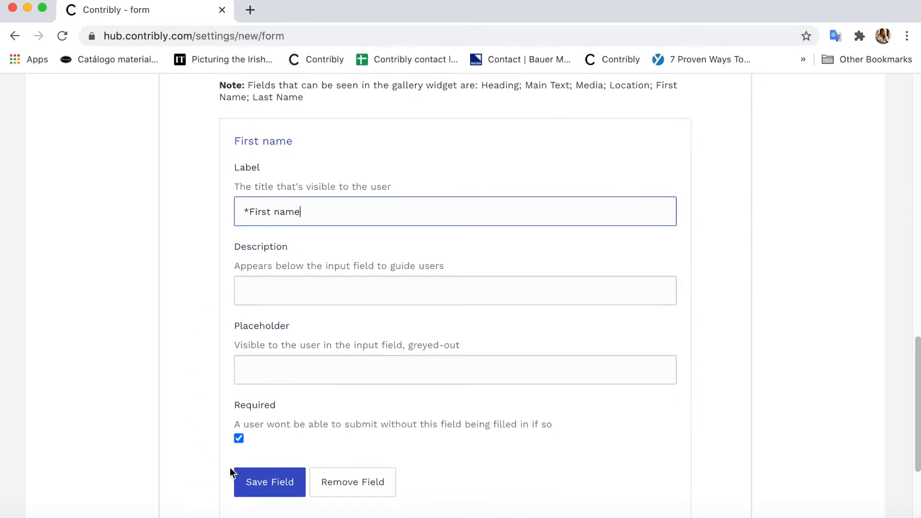
left_click(275, 484)
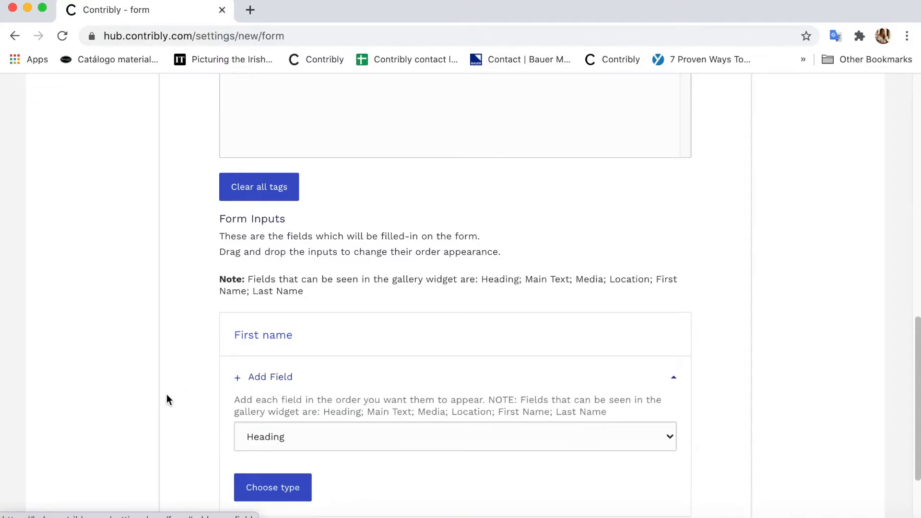
Add a Last name field to the form inputs below the First name field.
scroll(166, 394, "down", 2)
left_click(278, 405)
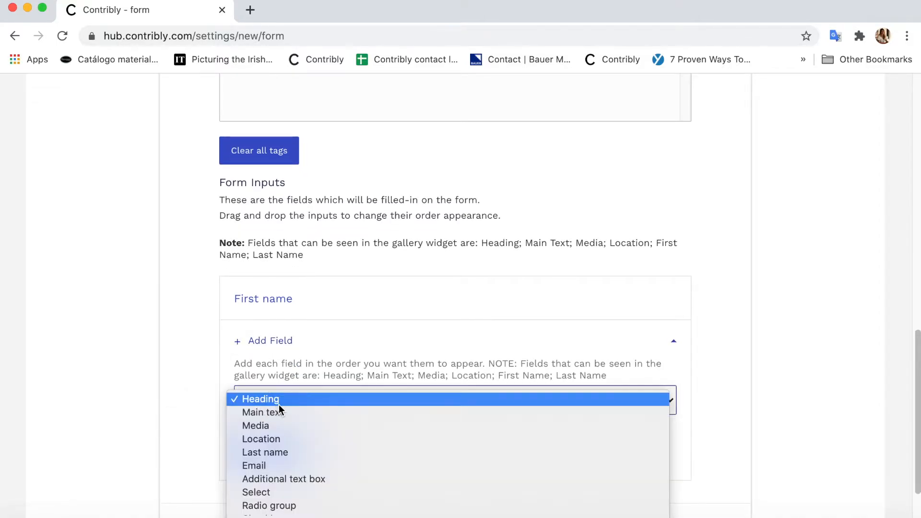
left_click(291, 451)
left_click(205, 401)
scroll(198, 402, "down", 1)
scroll(195, 404, "down", 3)
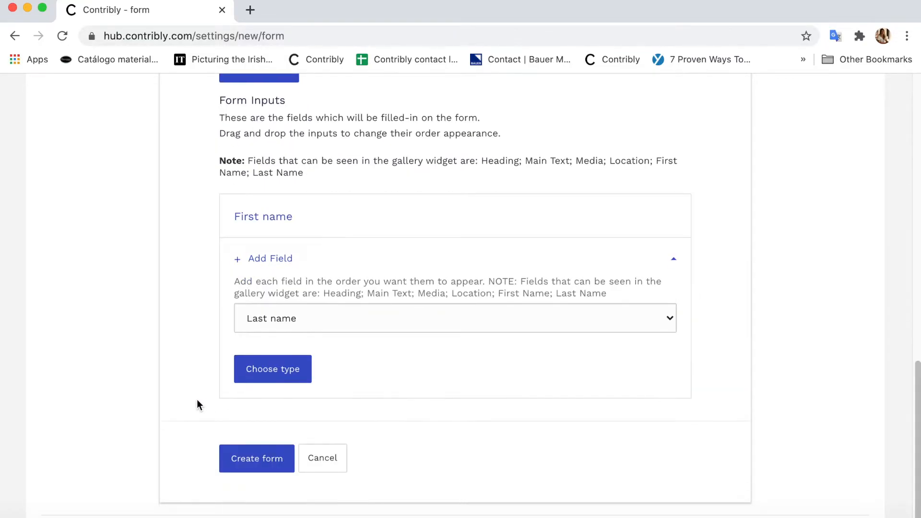
left_click(278, 375)
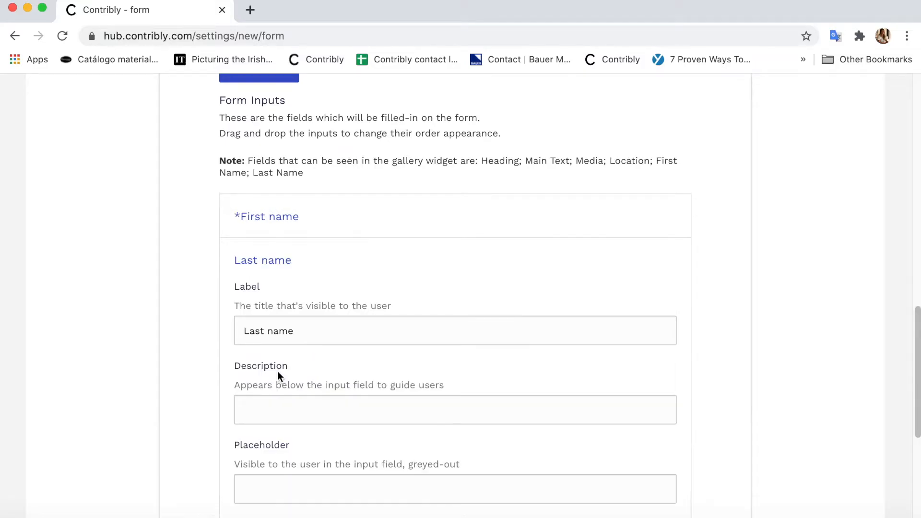
Make the Last name field required with the label "*Last name", and save the field.
scroll(197, 390, "down", 3)
left_click(239, 479)
left_click(242, 254)
type("*")
scroll(175, 365, "down", 3)
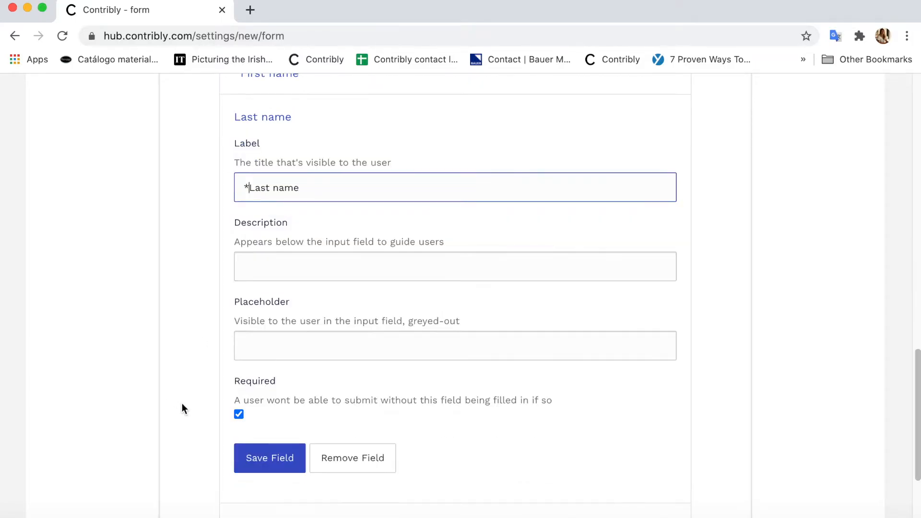
left_click(254, 460)
Add an Email field to the form inputs below the Last name field.
left_click(262, 382)
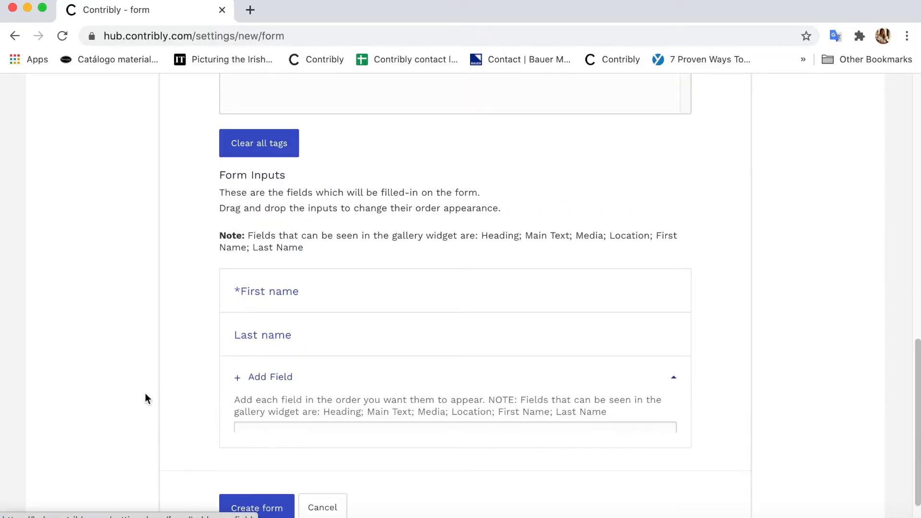
scroll(145, 393, "down", 1)
left_click(286, 394)
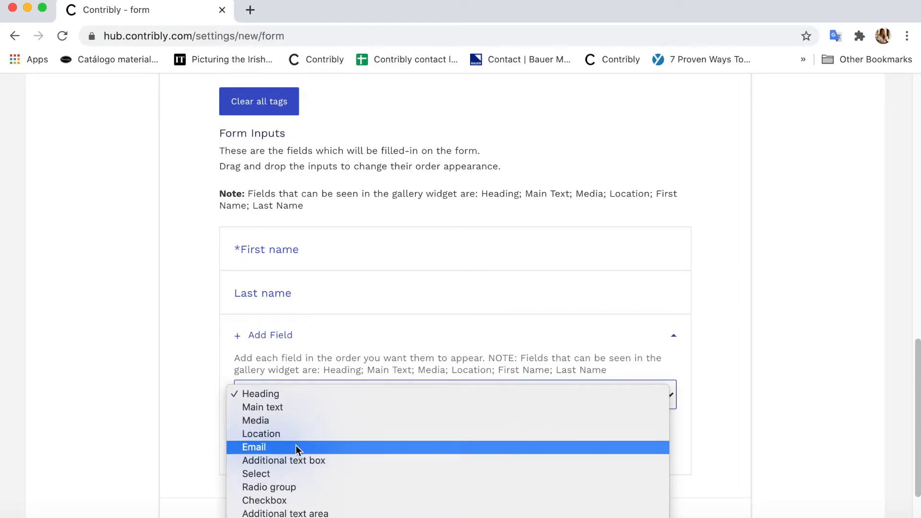
left_click(297, 446)
left_click(277, 450)
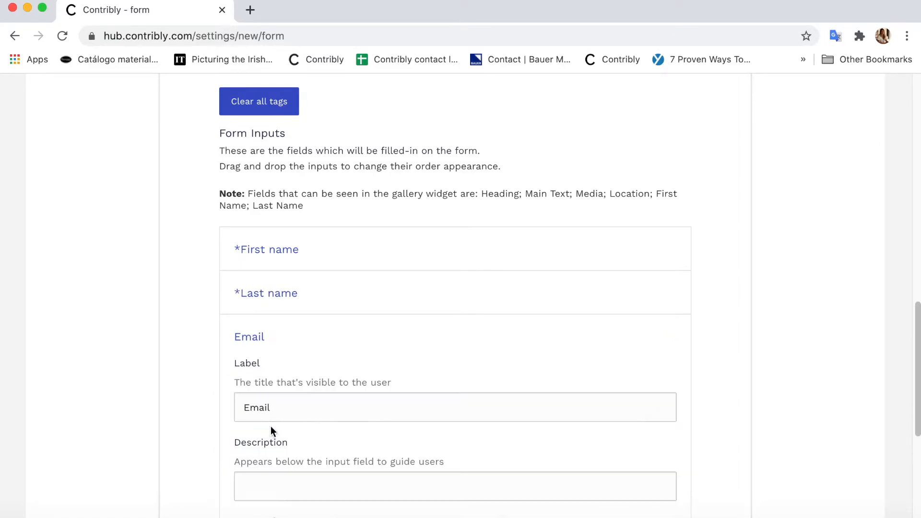
Give the Email field the label "*Email" and the description "Your email will be kept private".
left_click(245, 405)
type("*")
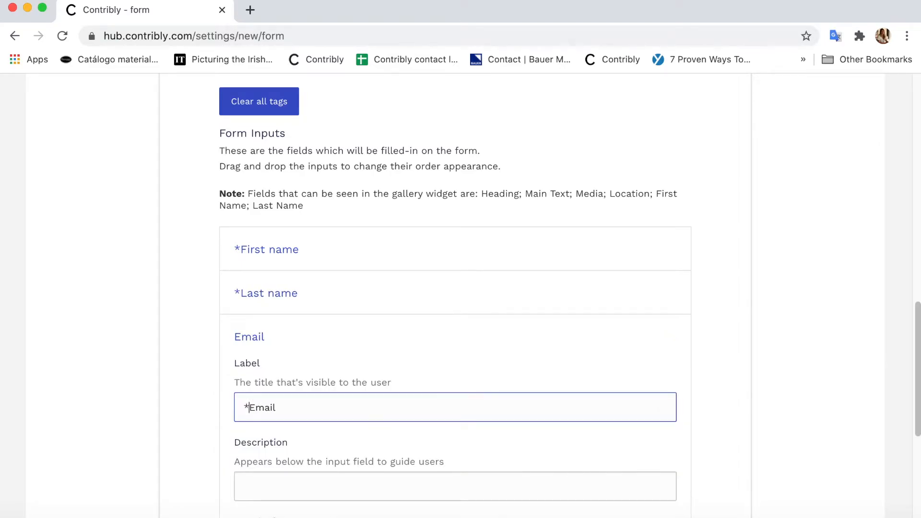
scroll(187, 478, "down", 3)
left_click(267, 427)
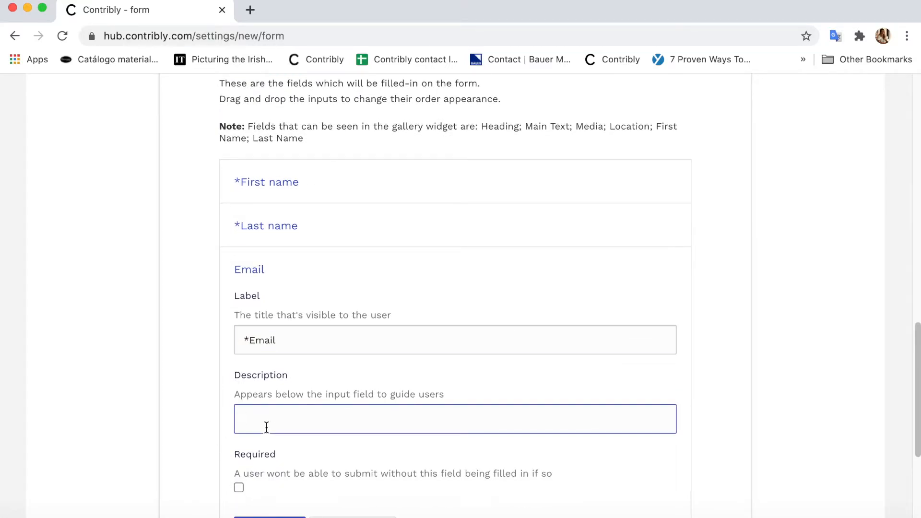
type("Your email will be kepy")
type(" privat")
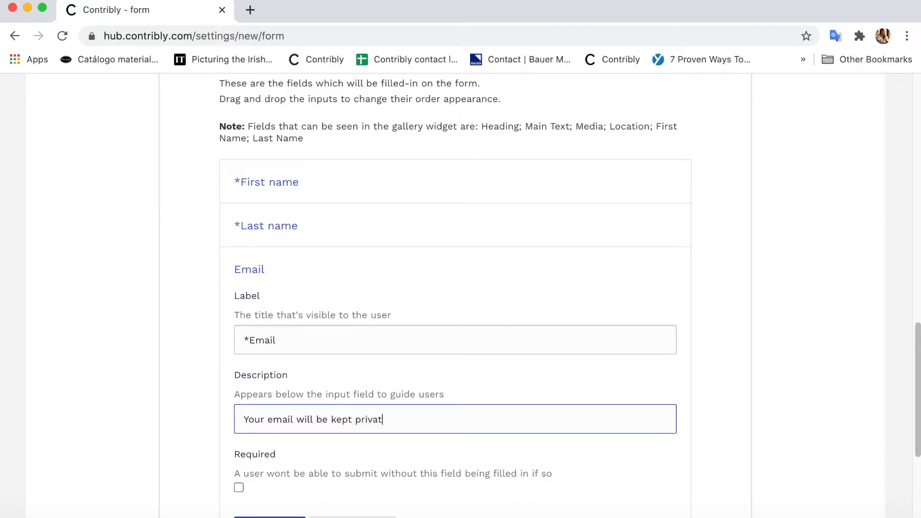
type("e")
Make the Email field required and save it.
left_click(239, 488)
scroll(206, 468, "down", 2)
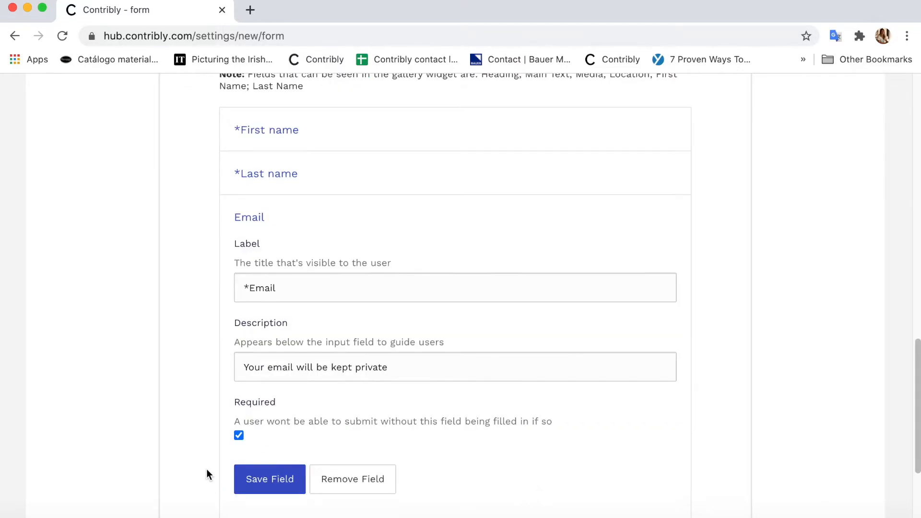
left_click(259, 480)
Add a Heading field to the form inputs below the Email field.
left_click(267, 376)
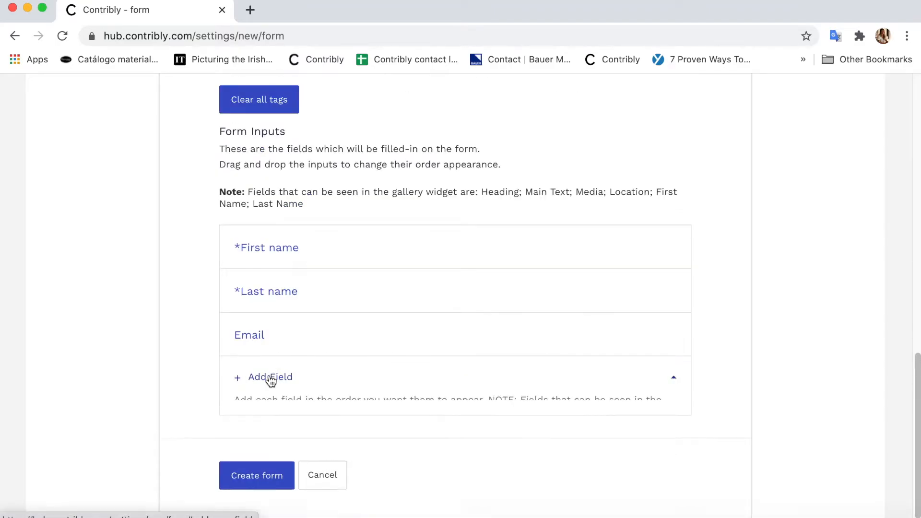
scroll(188, 440, "down", 2)
left_click(289, 372)
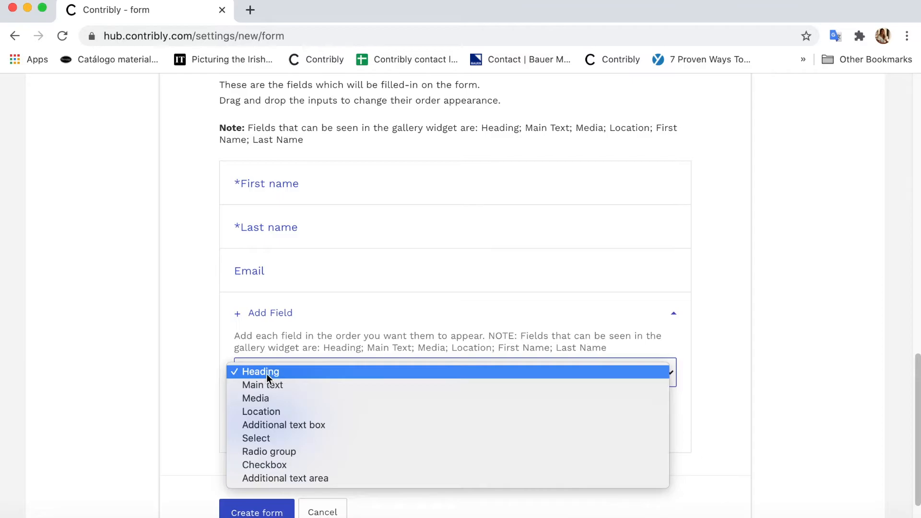
left_click(269, 375)
left_click(267, 421)
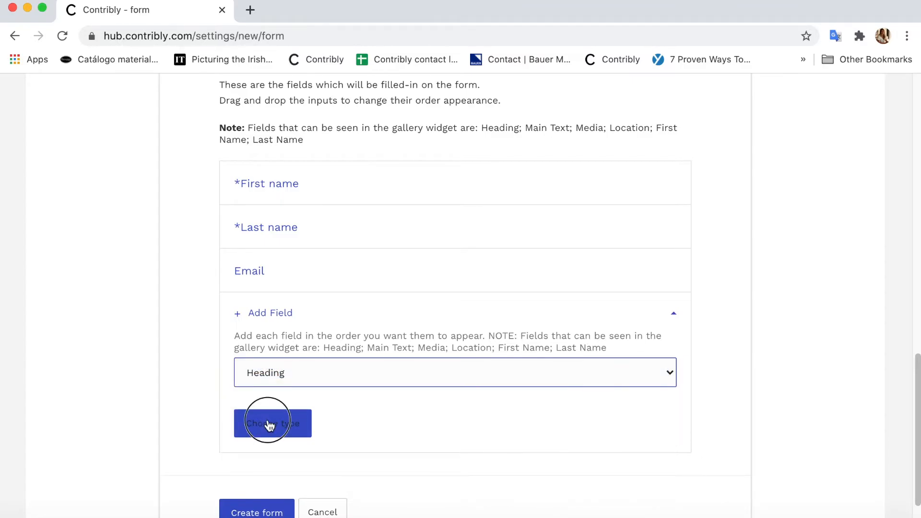
Set the Heading field's label to "Give your story a catchy title".
scroll(191, 437, "down", 4)
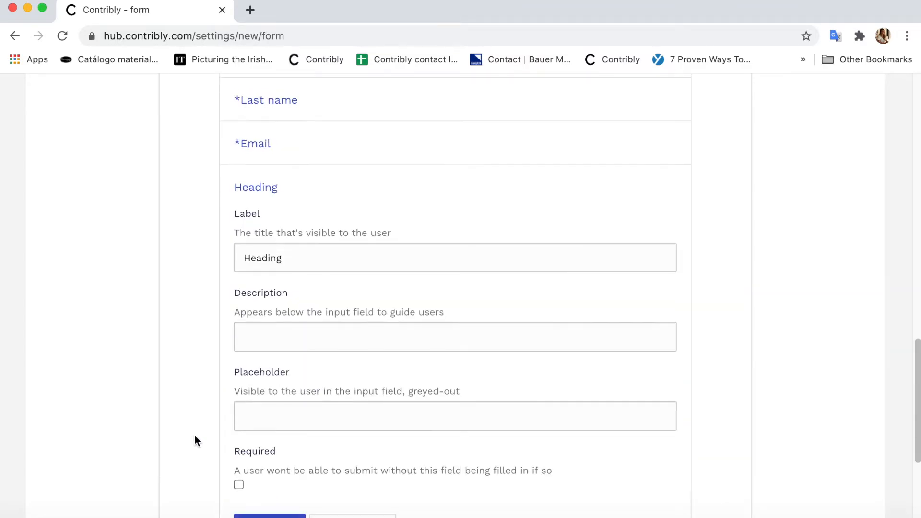
double_click(307, 260)
type("Give your stor")
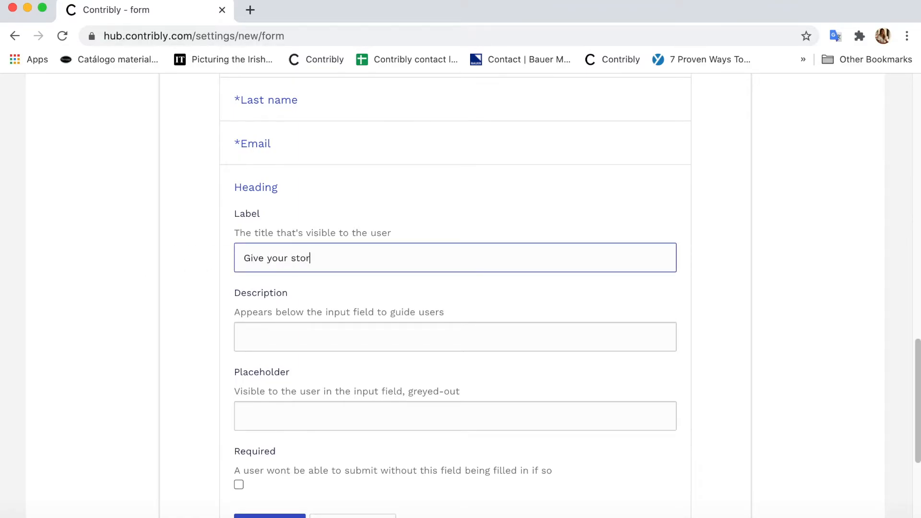
type("y a catchy title")
Set the Heading field's placeholder to "Example: the day I lost my dog" and save the field, leaving it optional.
left_click(255, 420)
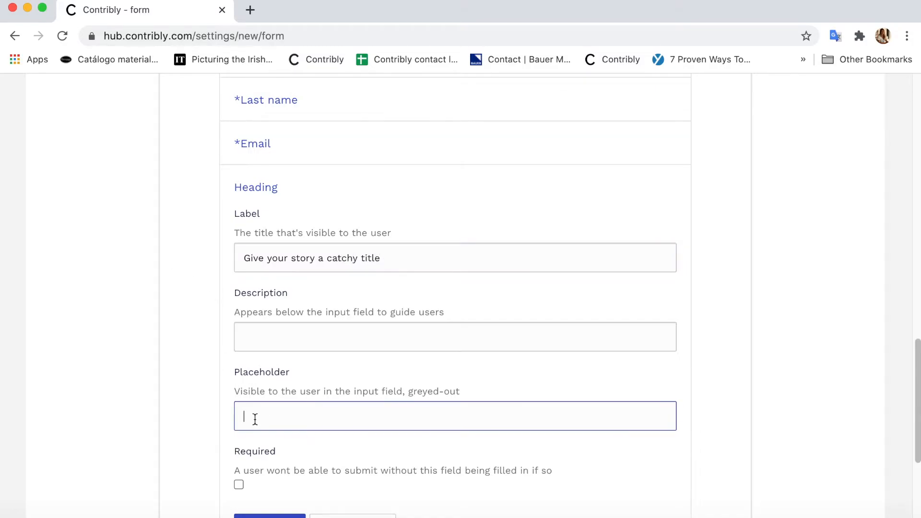
type("Example: the day I lost my dog")
key("Left")
key("Left")
key("Left")
key("Left")
key("Left")
key("Left")
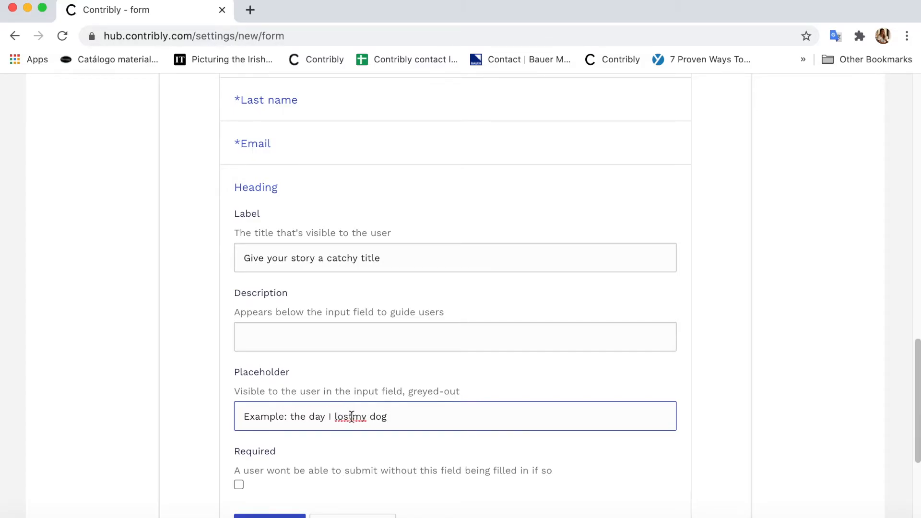
scroll(192, 399, "down", 3)
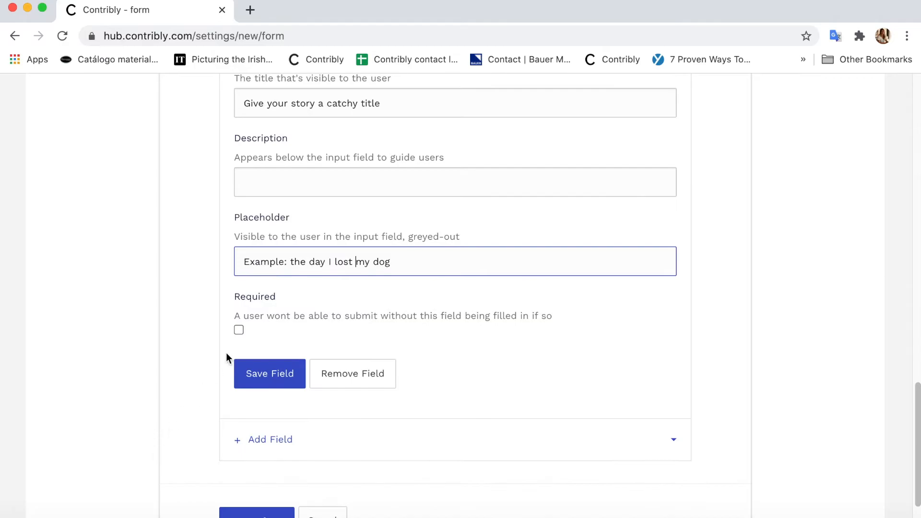
left_click(257, 377)
Add a Main text field below the Heading field, label it "Your story" and save it.
left_click(274, 377)
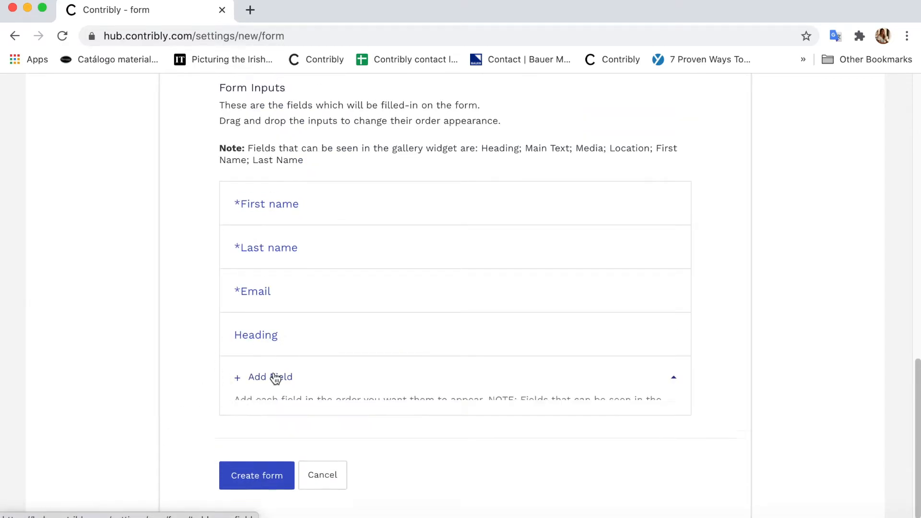
scroll(154, 393, "down", 2)
left_click(272, 422)
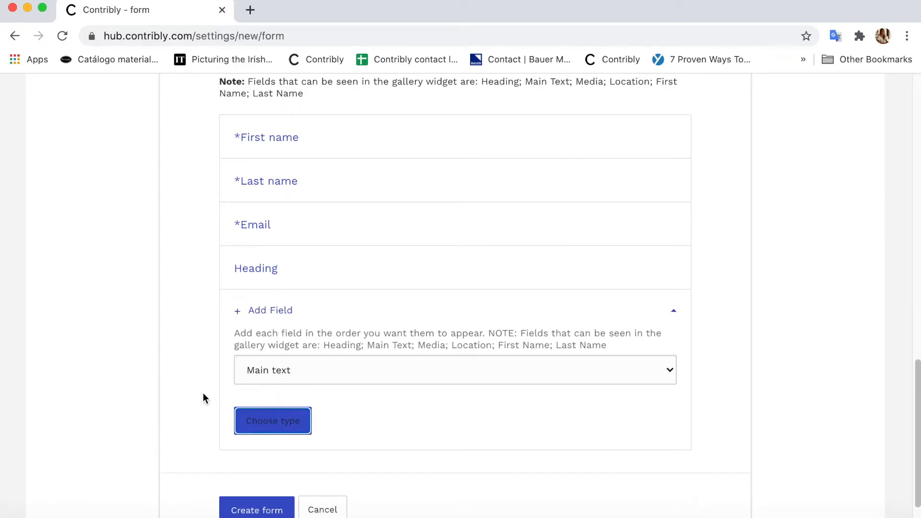
scroll(188, 389, "down", 3)
triple_click(313, 231)
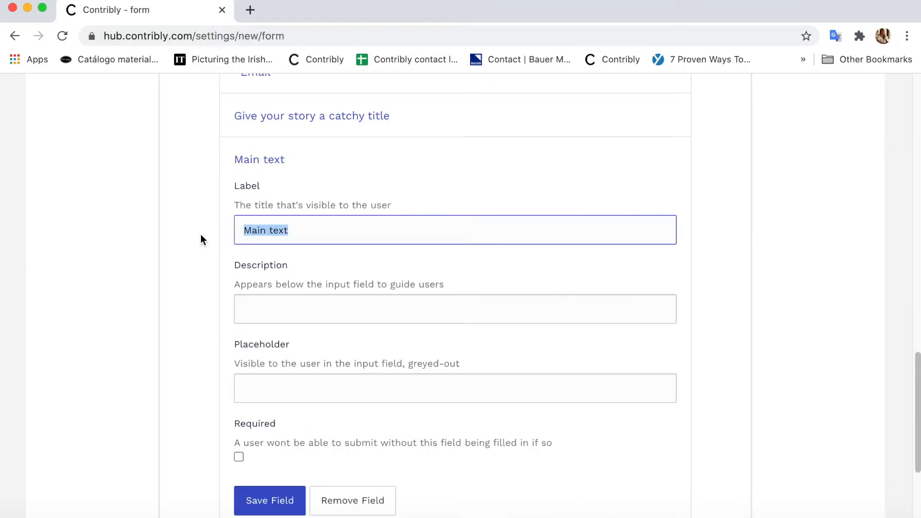
type("Your story")
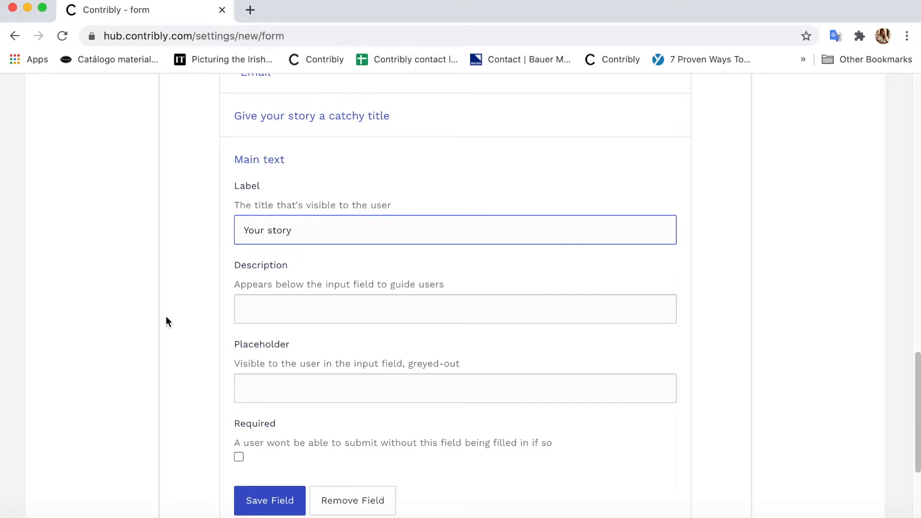
scroll(240, 434, "down", 2)
left_click(265, 415)
Review the remaining field types and add an Additional text box field below the Main text field.
left_click(271, 377)
scroll(155, 399, "down", 2)
scroll(157, 398, "down", 1)
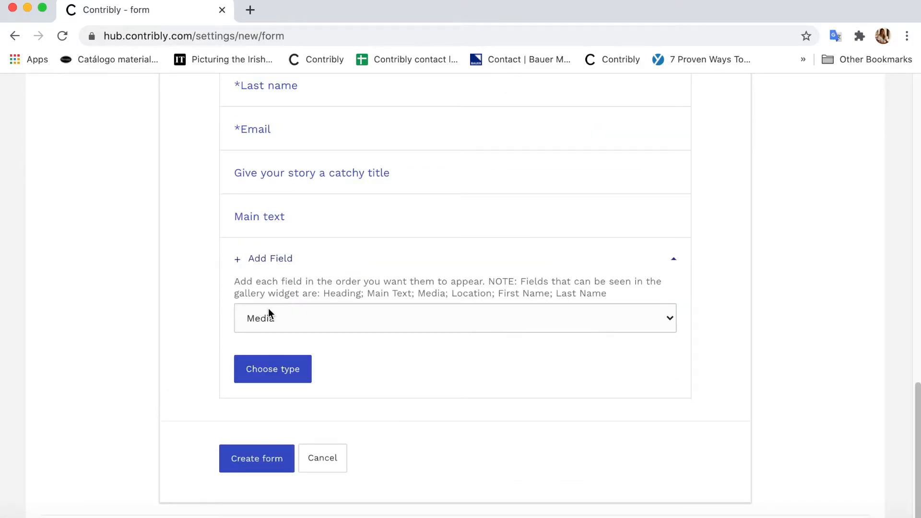
left_click(270, 315)
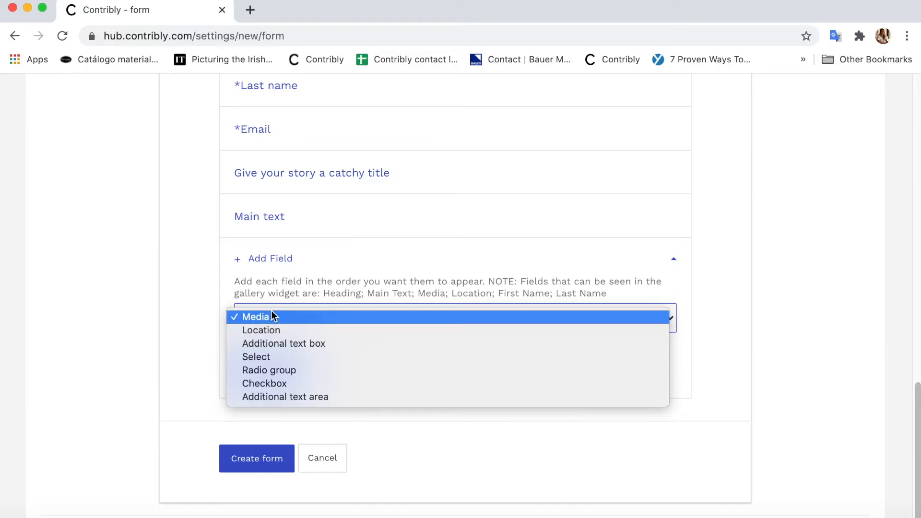
left_click(332, 397)
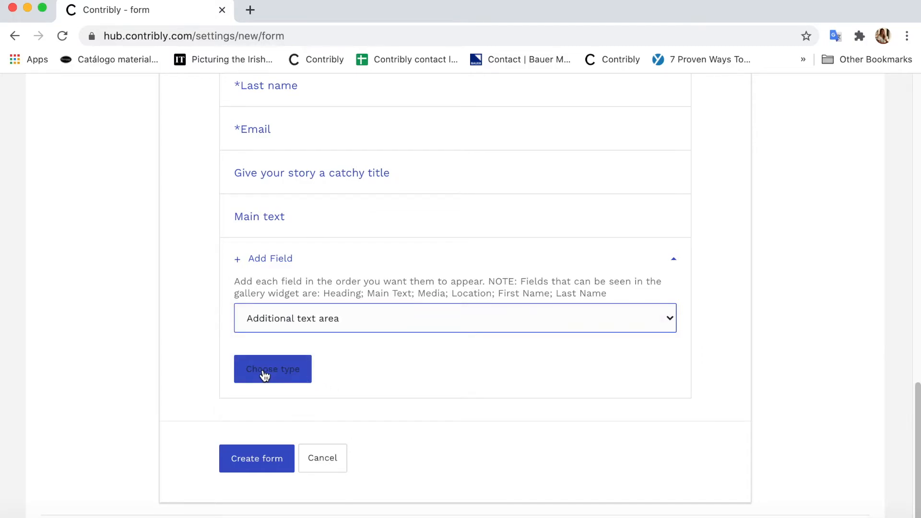
left_click(274, 321)
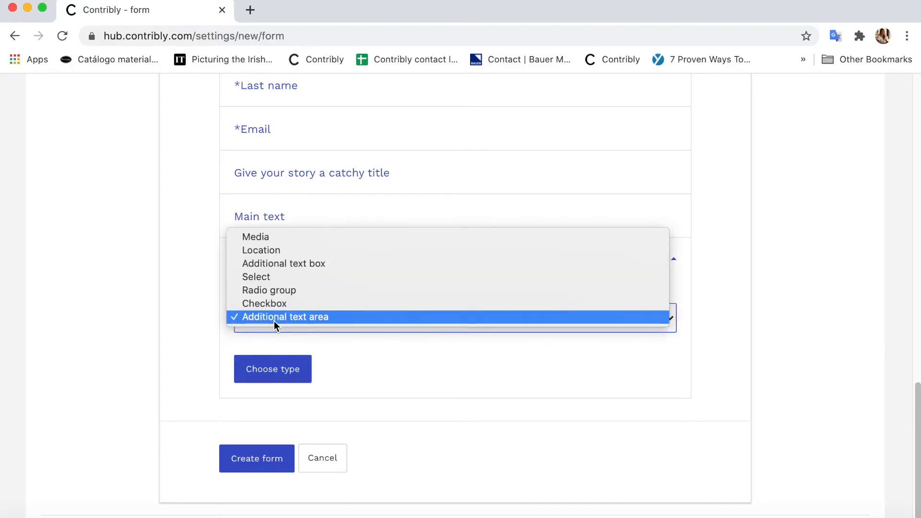
left_click(296, 264)
left_click(277, 375)
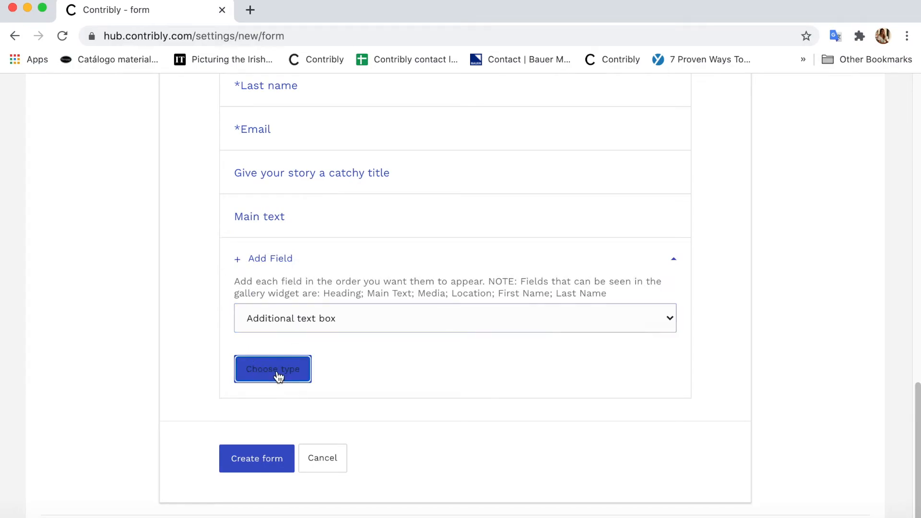
Label the additional text box "Your instagram handle" and check the internal name filled in for it.
scroll(180, 361, "down", 2)
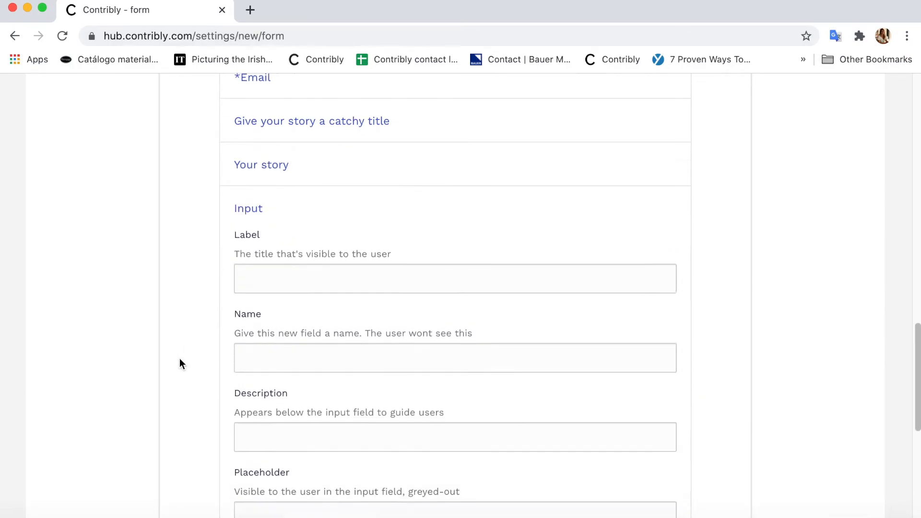
scroll(266, 250, "down", 1)
left_click(271, 231)
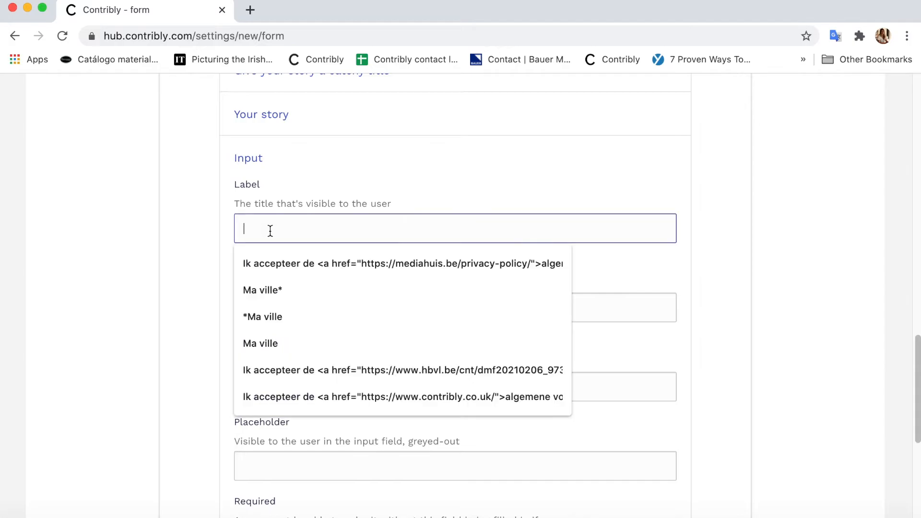
type("Your ins")
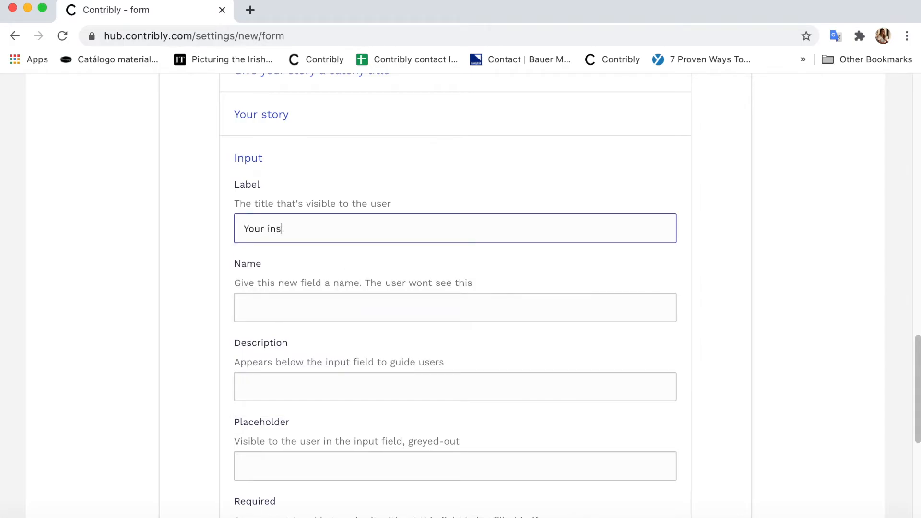
type("tagram habndle")
left_click(169, 313)
left_click(363, 307)
triple_click(332, 308)
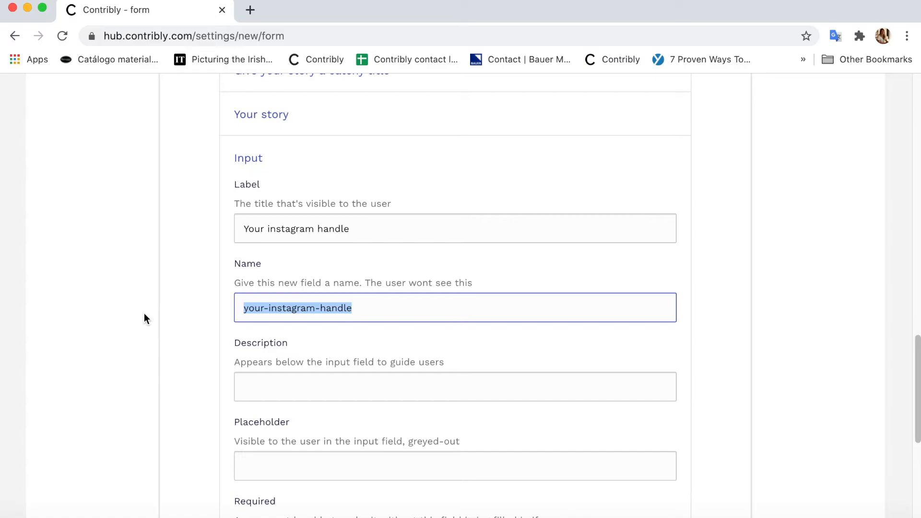
Name the additional text box "Insta handle" internally and save the field, leaving it optional and non-public.
type("Insta")
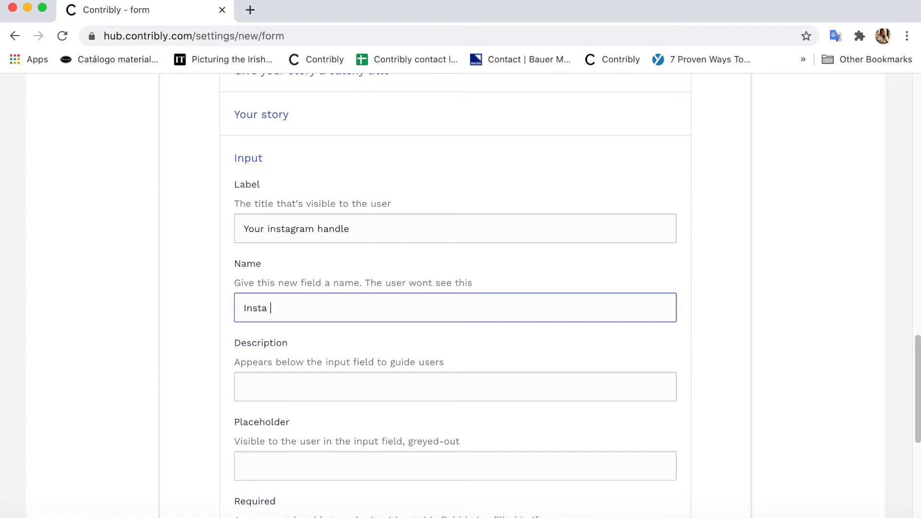
type(" handle")
scroll(166, 402, "down", 3)
scroll(168, 407, "down", 2)
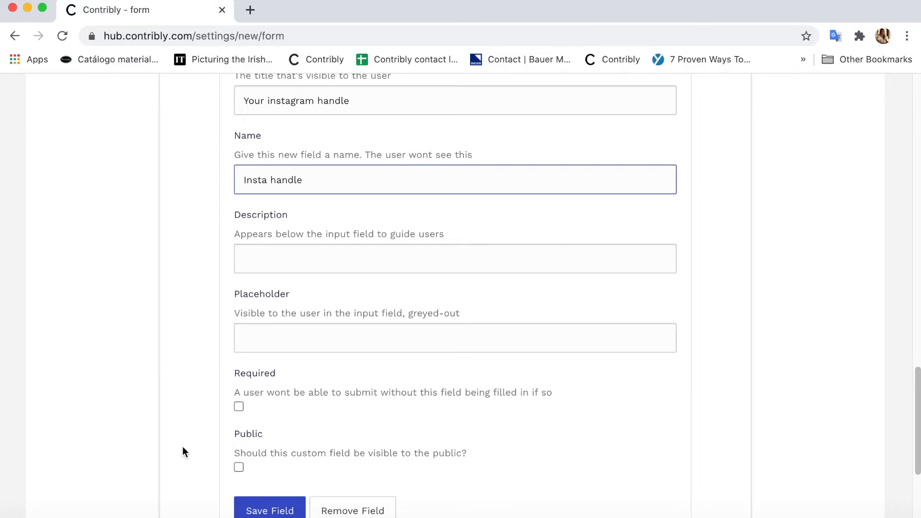
scroll(184, 448, "down", 3)
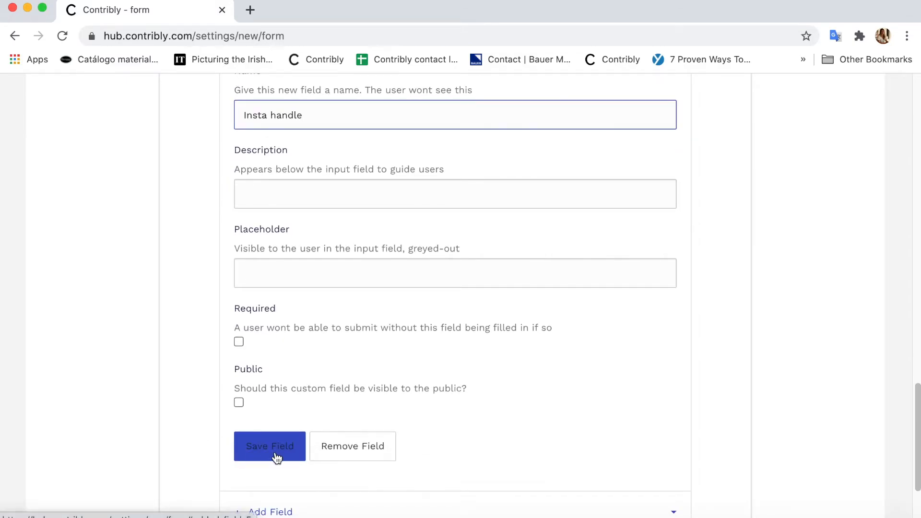
left_click(276, 454)
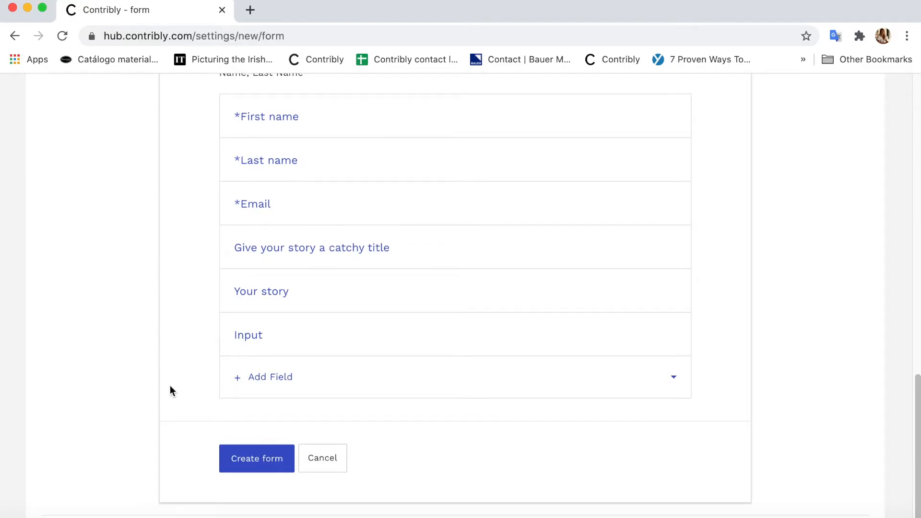
Add a Media field below the instagram handle text box.
left_click(276, 379)
scroll(234, 375, "down", 3)
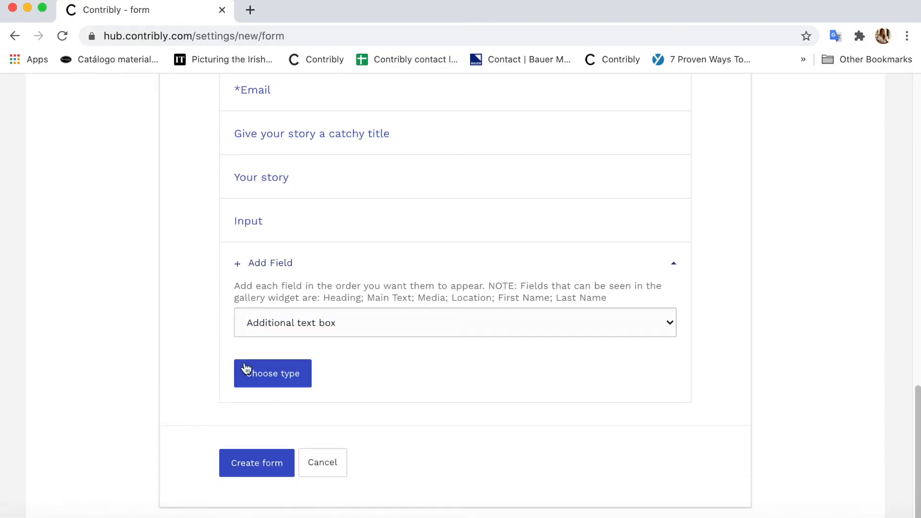
left_click(296, 328)
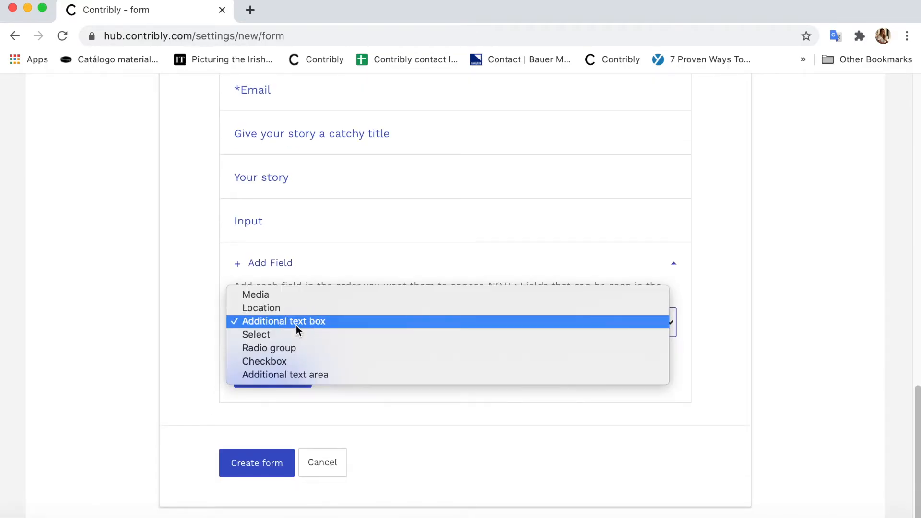
left_click(289, 299)
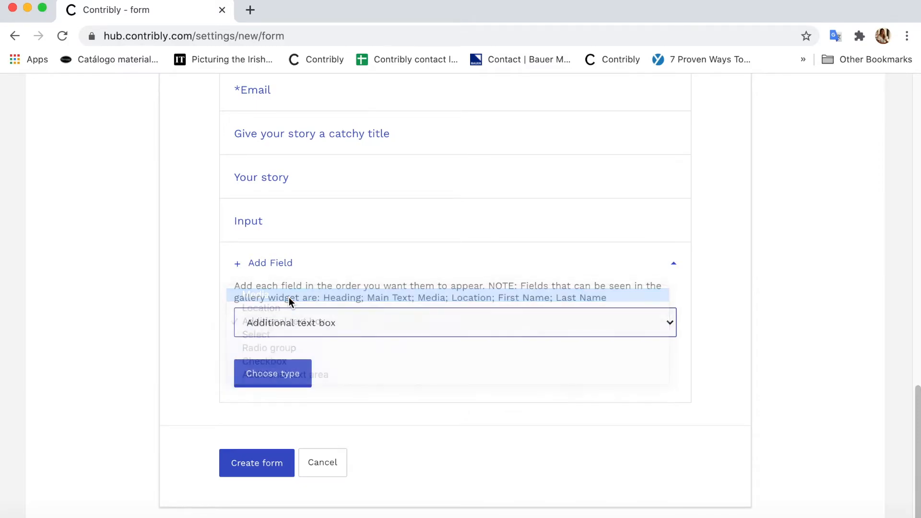
left_click(263, 379)
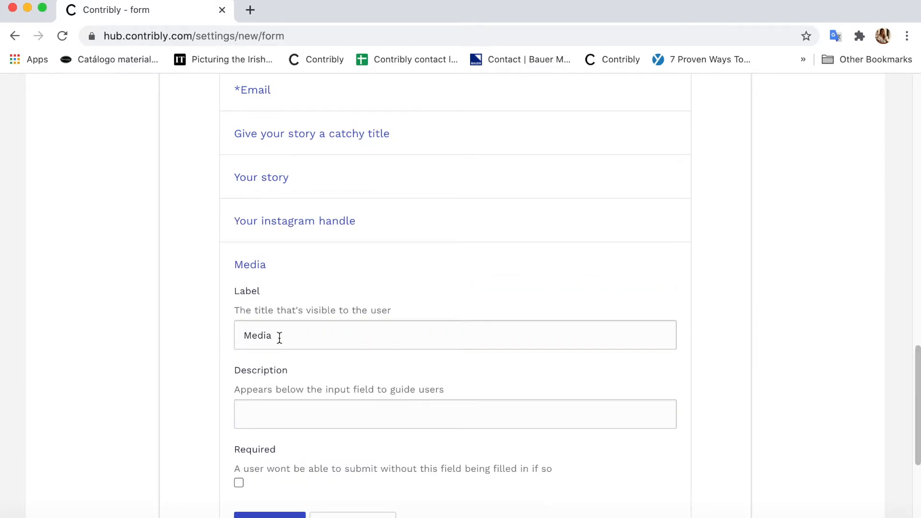
Label the Media field "Your photo or video" and mark it as required.
left_click_drag(279, 335, 163, 342)
type("Your ")
type("phpt")
key("BackSpace")
key("BackSpace")
type("oto")
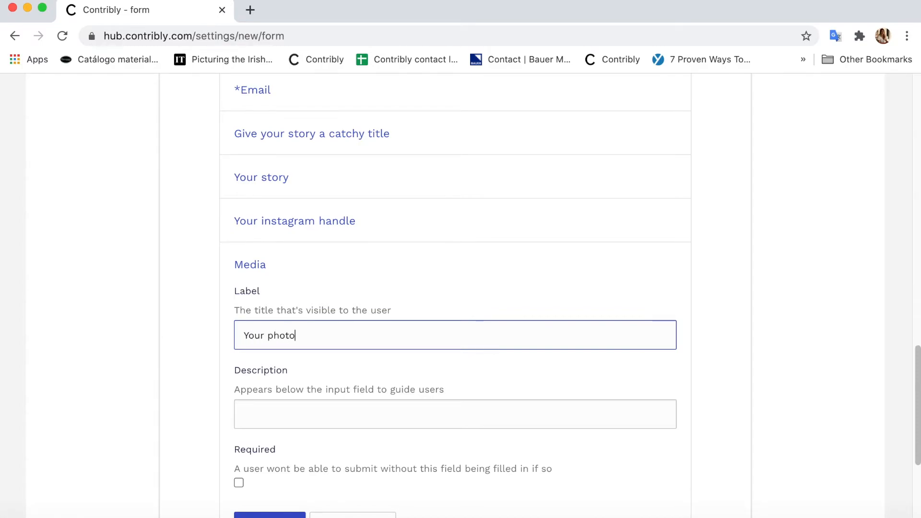
type(" or viedeo")
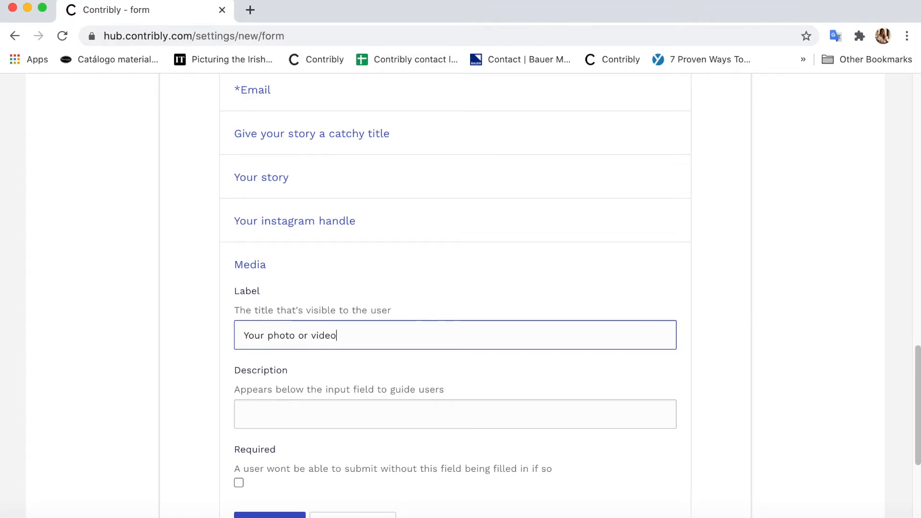
left_click(241, 482)
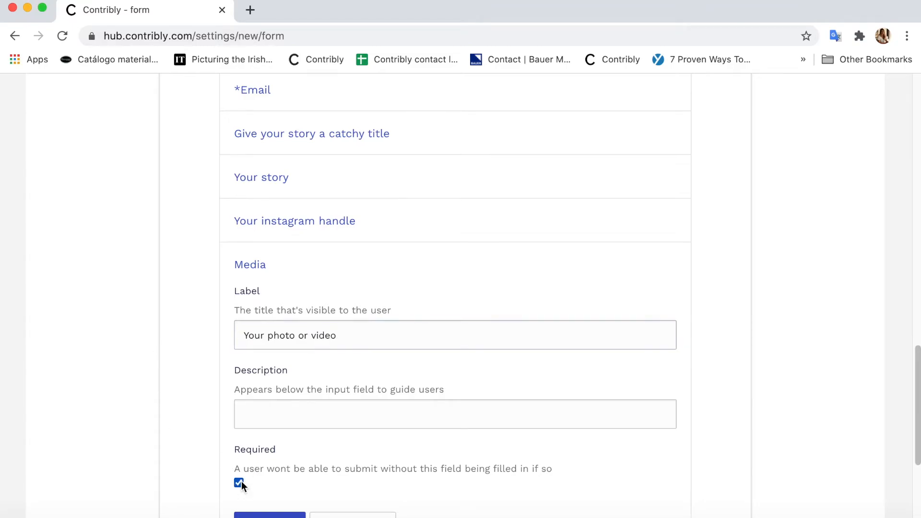
left_click(268, 411)
type("MPG")
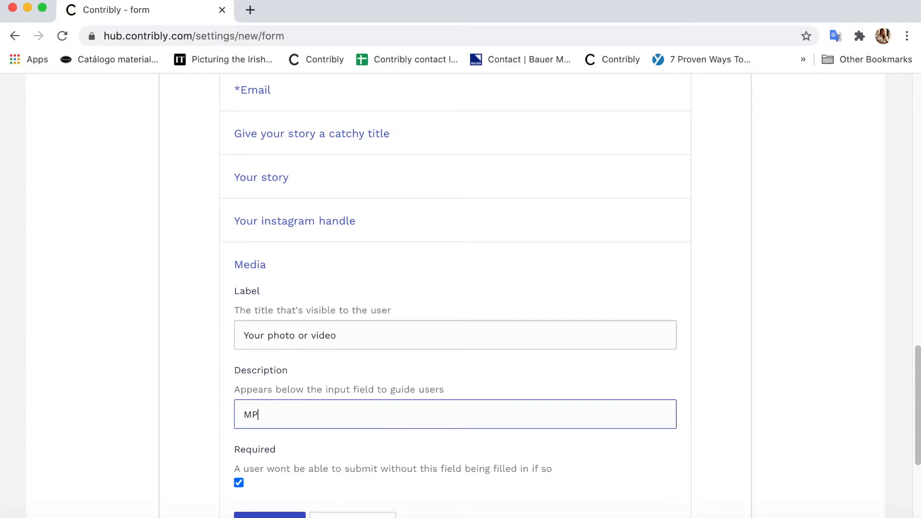
key("BackSpace")
key("BackSpace")
Save the Media field without a description and add a Location field below it.
scroll(277, 441, "down", 2)
left_click(269, 468)
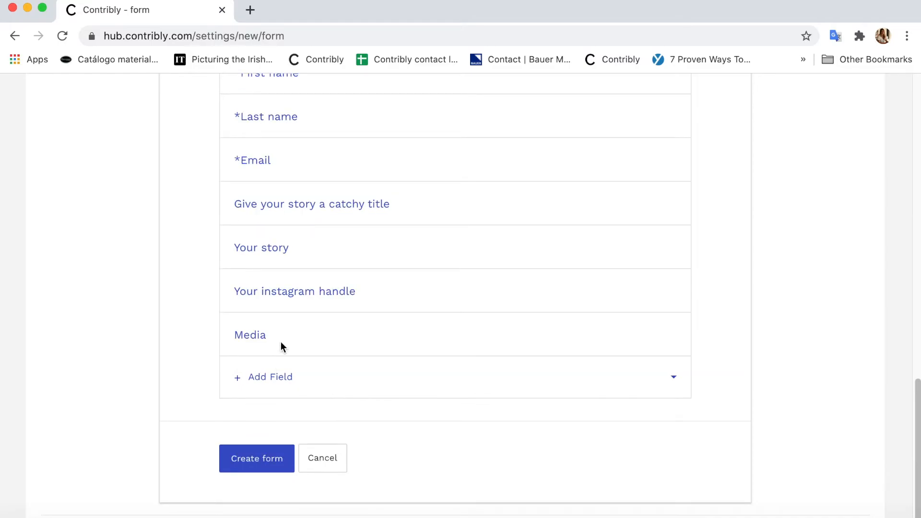
left_click(277, 382)
scroll(218, 402, "down", 2)
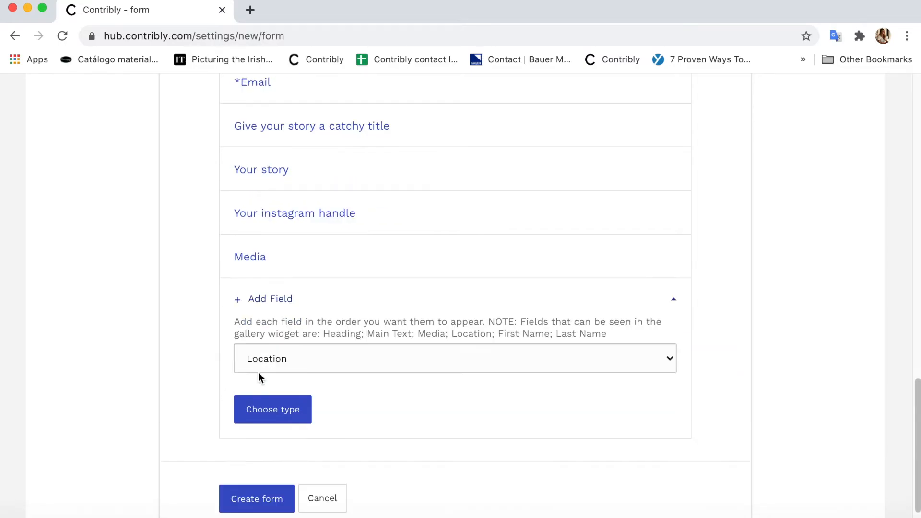
left_click(271, 414)
Label the Location field "Where was this photo taken?" and save it, leaving it optional.
left_click_drag(307, 361, 180, 373)
type("Where was this photo taken")
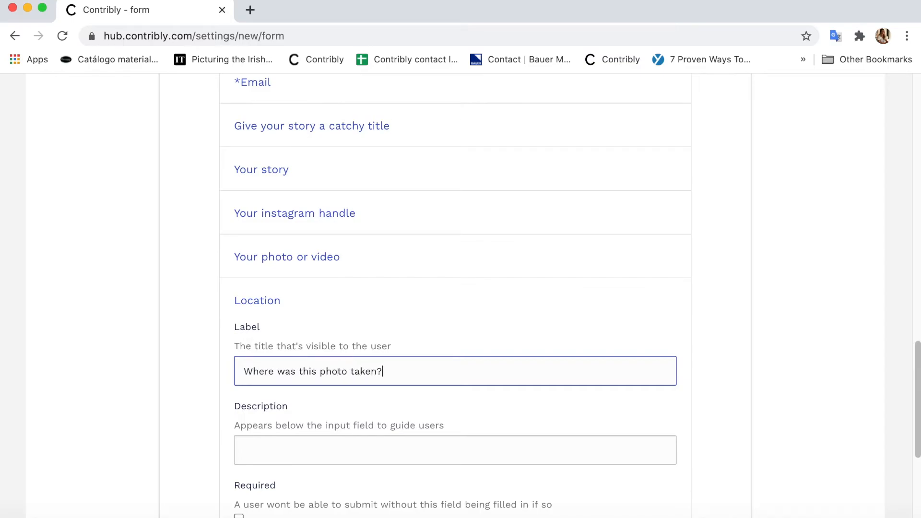
type("?")
scroll(113, 411, "down", 3)
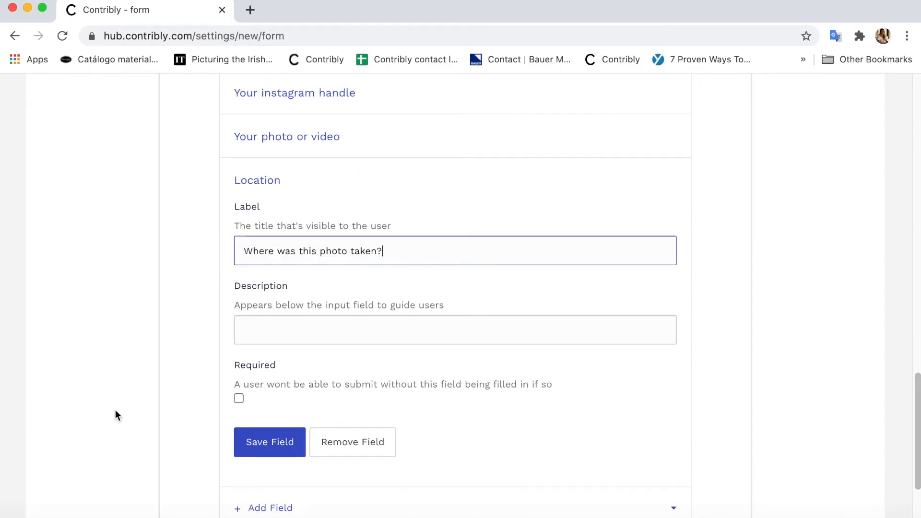
left_click(258, 446)
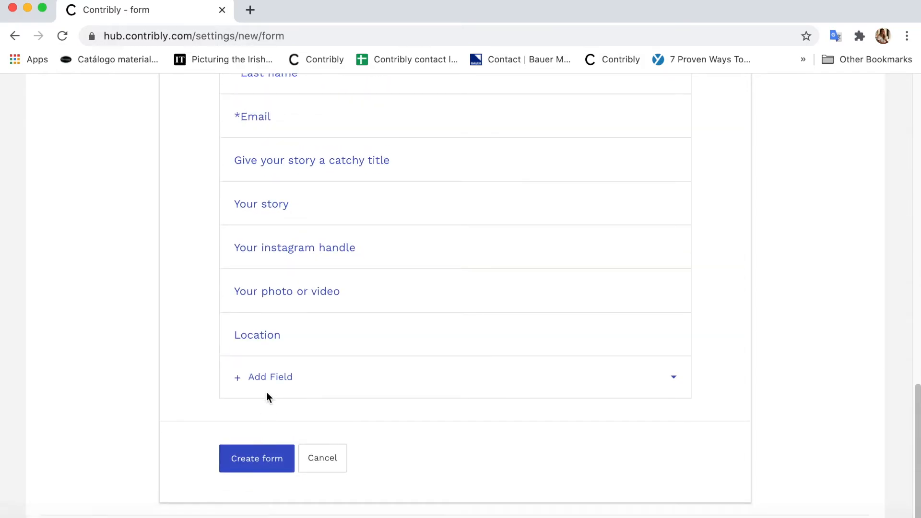
Add a Checkbox field below the Location field.
left_click(264, 383)
scroll(177, 409, "down", 2)
left_click(307, 388)
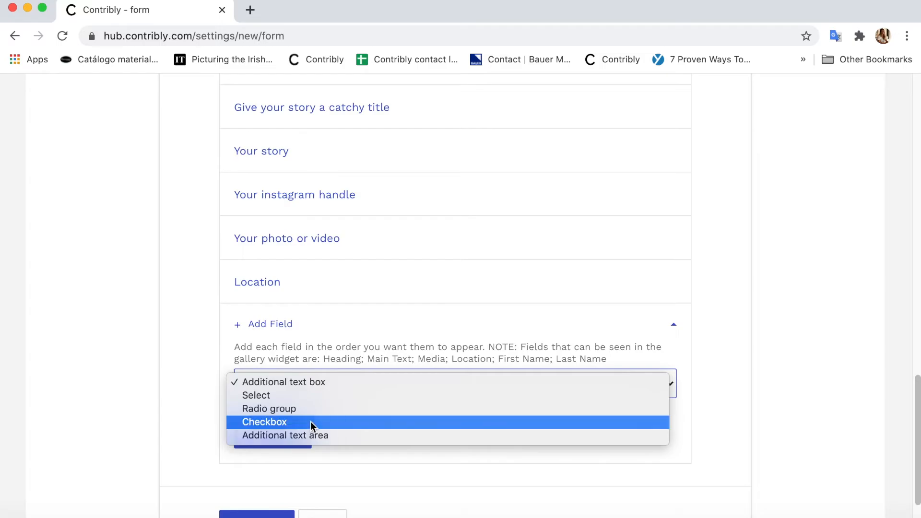
left_click(310, 422)
left_click(275, 435)
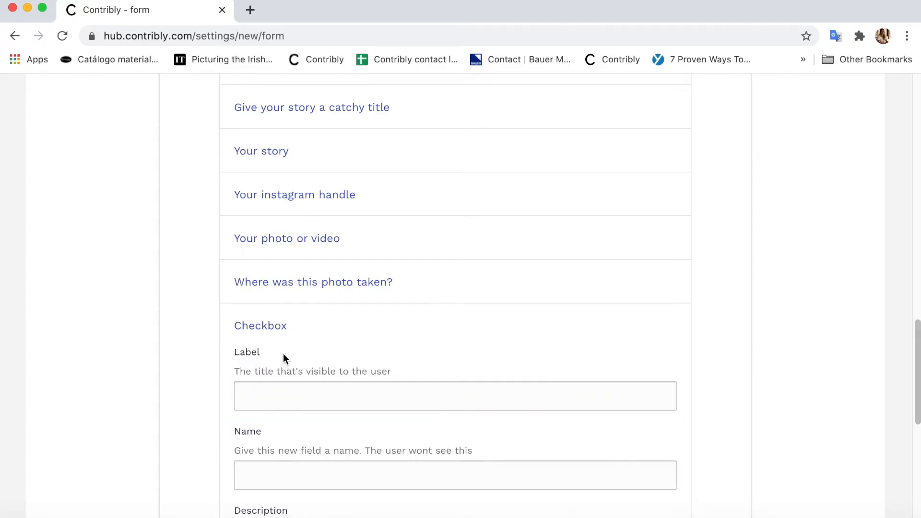
left_click(277, 397)
left_click(278, 397)
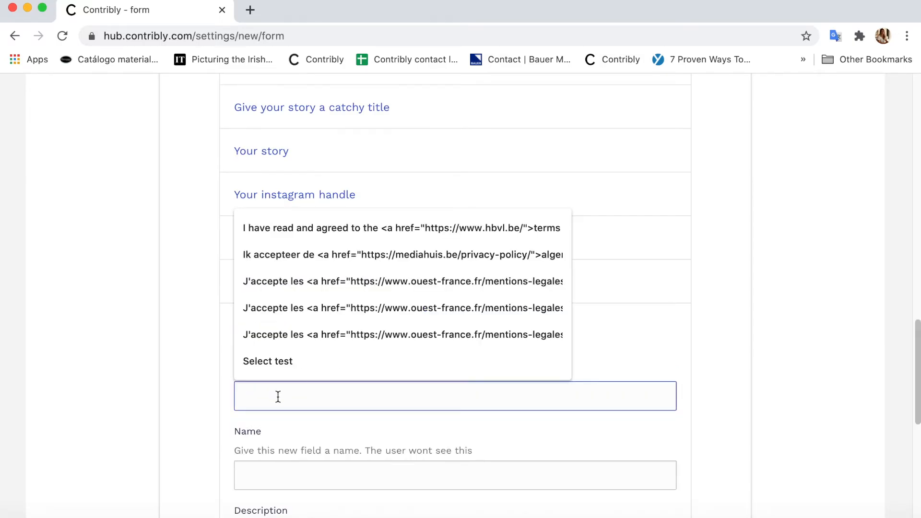
type("I have read and")
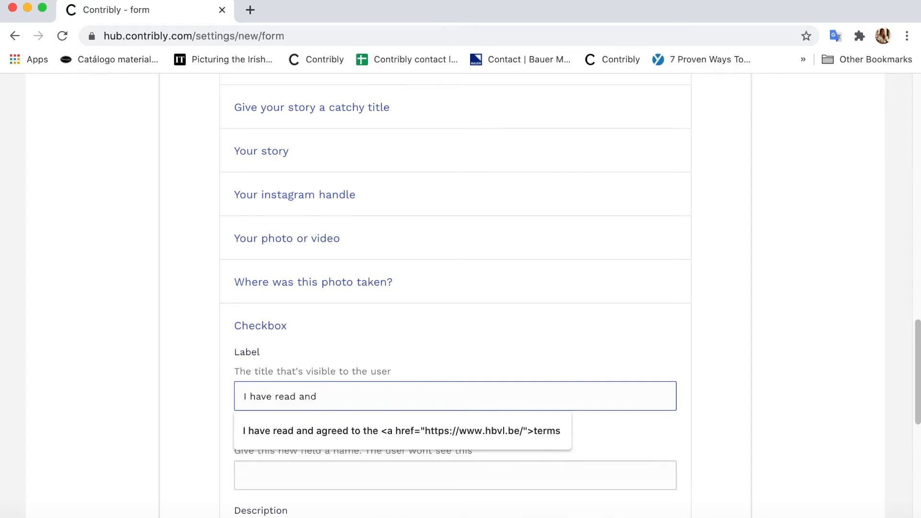
type(" agreed to the <a href")
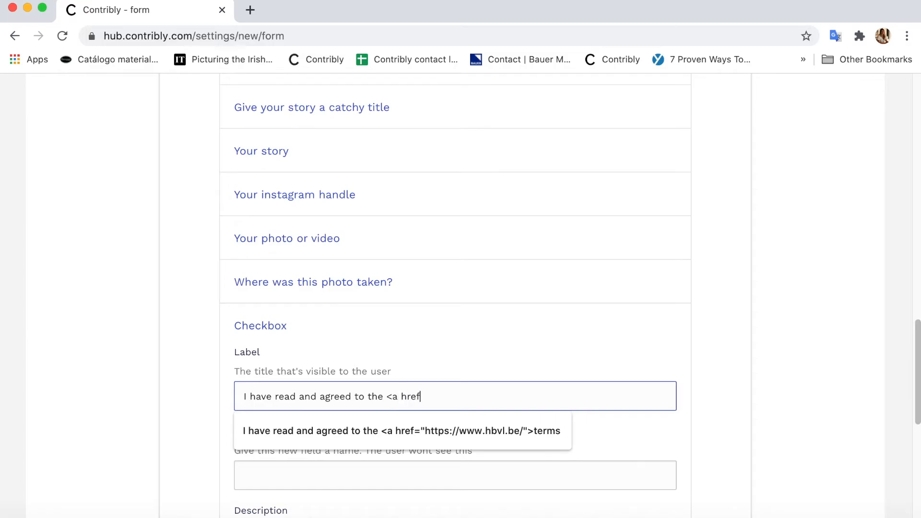
type("=")
type("th")
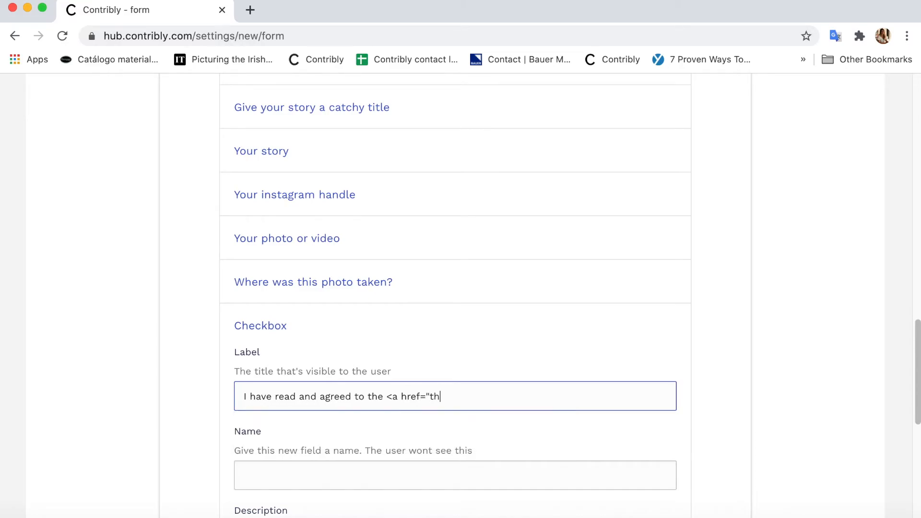
key("BackSpace")
key("BackSpace")
type("www.contribly.com\">terms and conditions")
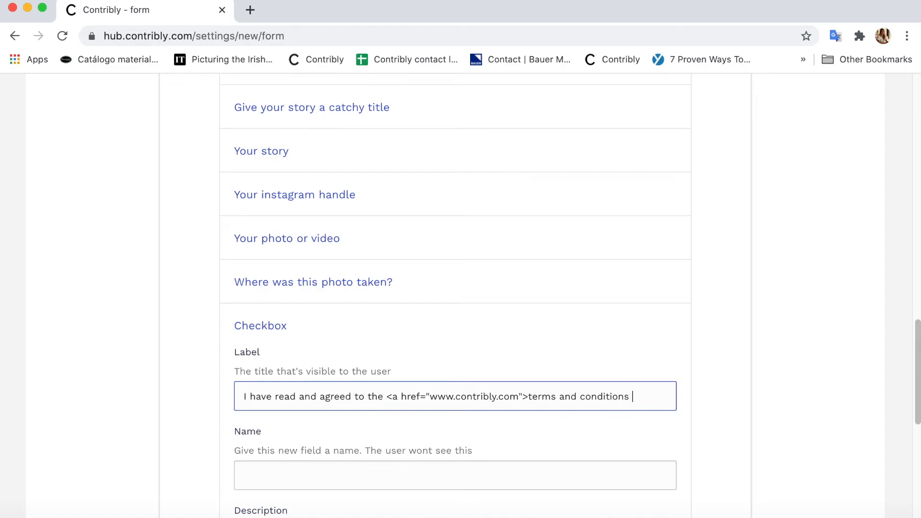
type("</a>")
left_click(514, 396)
left_click_drag(518, 397, 427, 396)
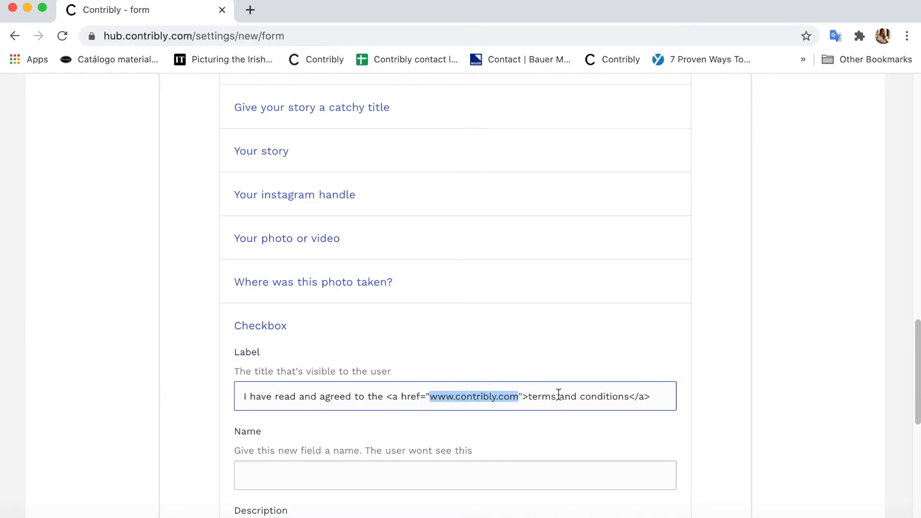
left_click(528, 397)
left_click_drag(529, 397, 629, 397)
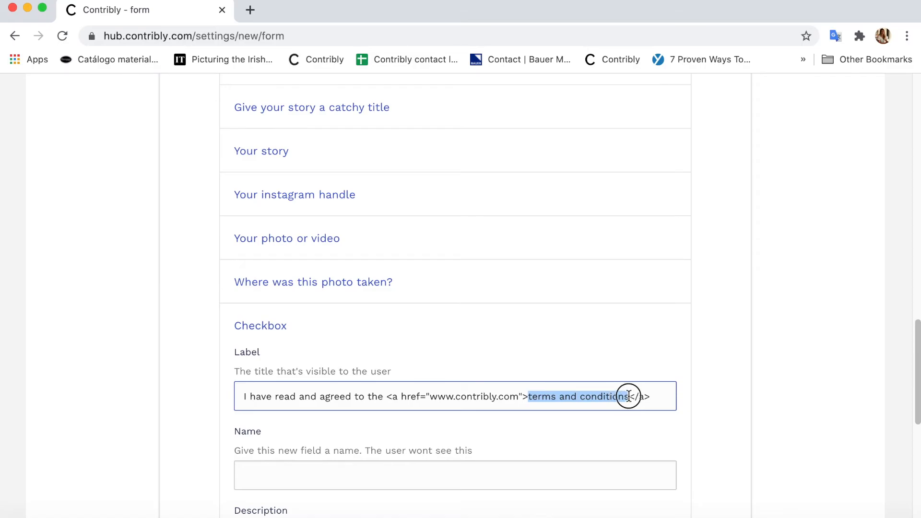
Set the checkbox field's internal name to "TermsAndConditions".
left_click(309, 472)
scroll(177, 453, "down", 2)
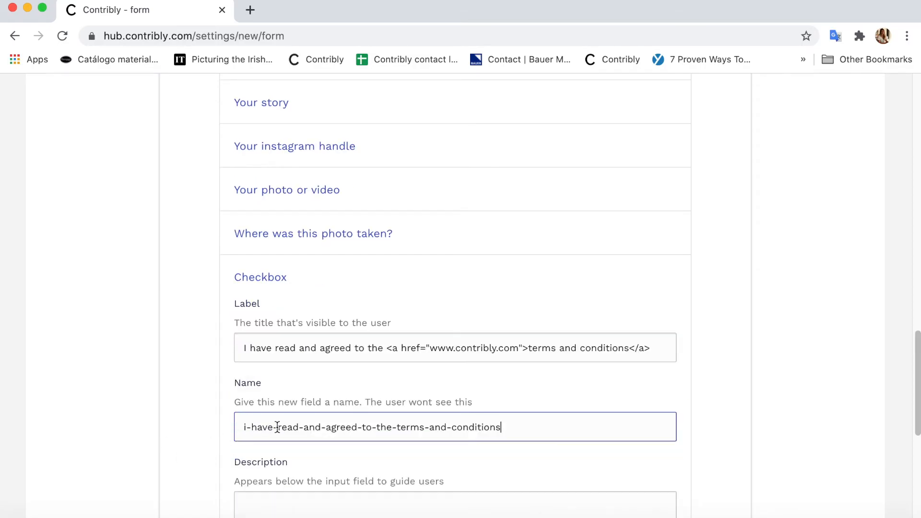
triple_click(340, 431)
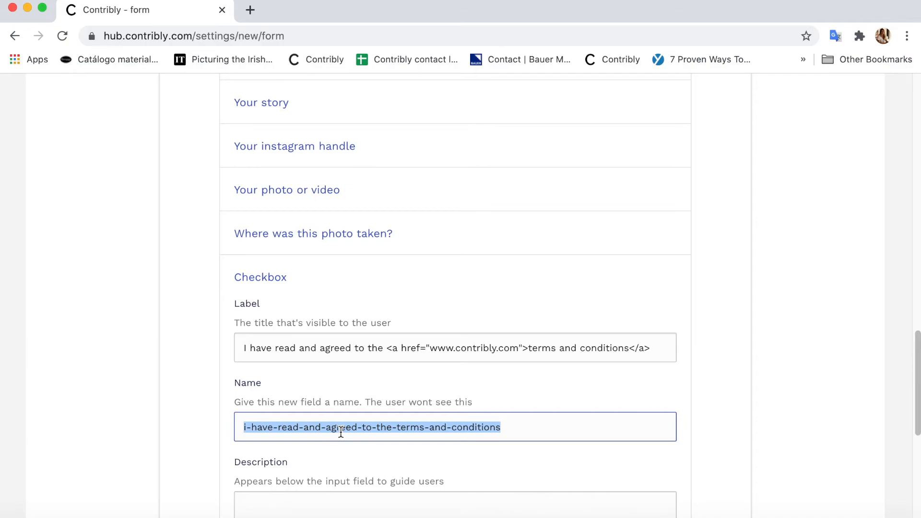
type("Term")
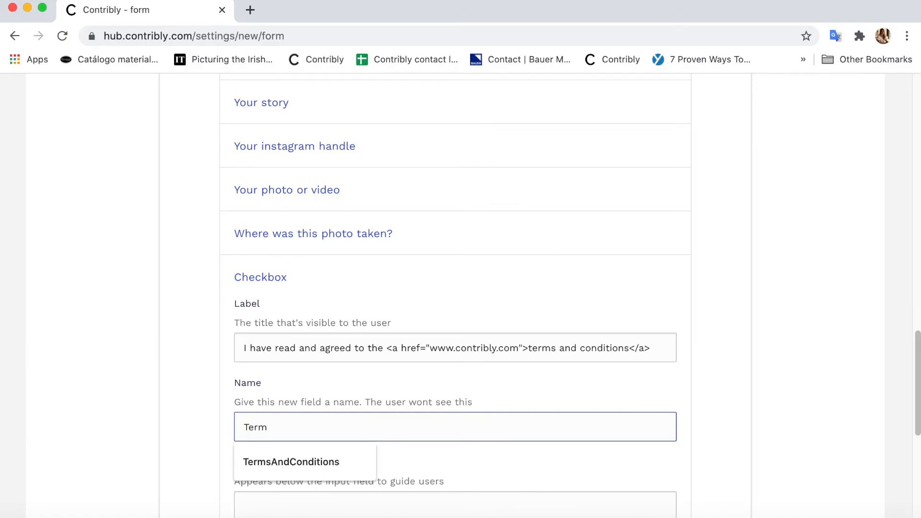
left_click(331, 463)
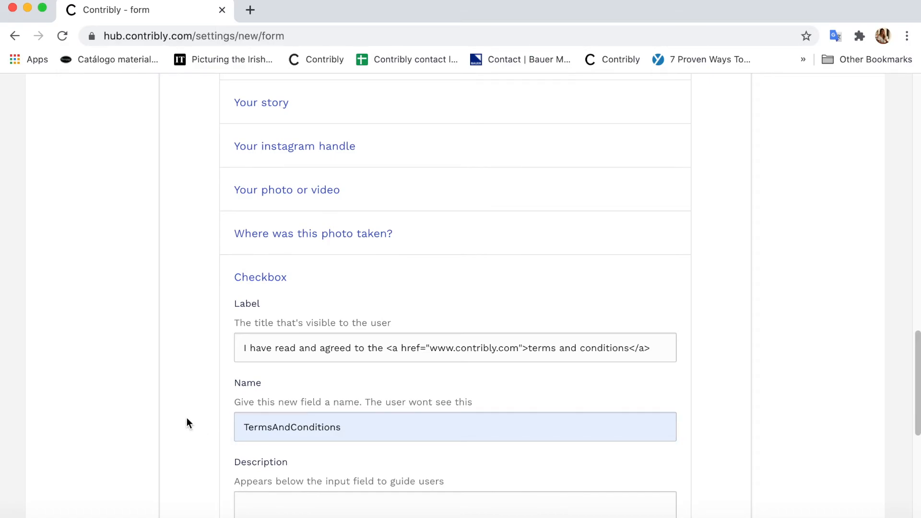
Mark the terms and conditions checkbox as required, leaving its description empty and the field non-public.
scroll(172, 405, "down", 2)
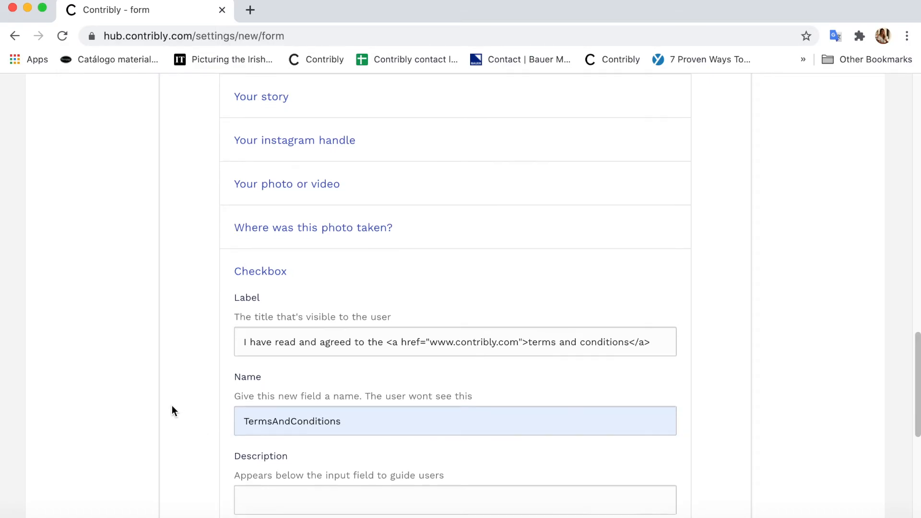
scroll(172, 407, "down", 2)
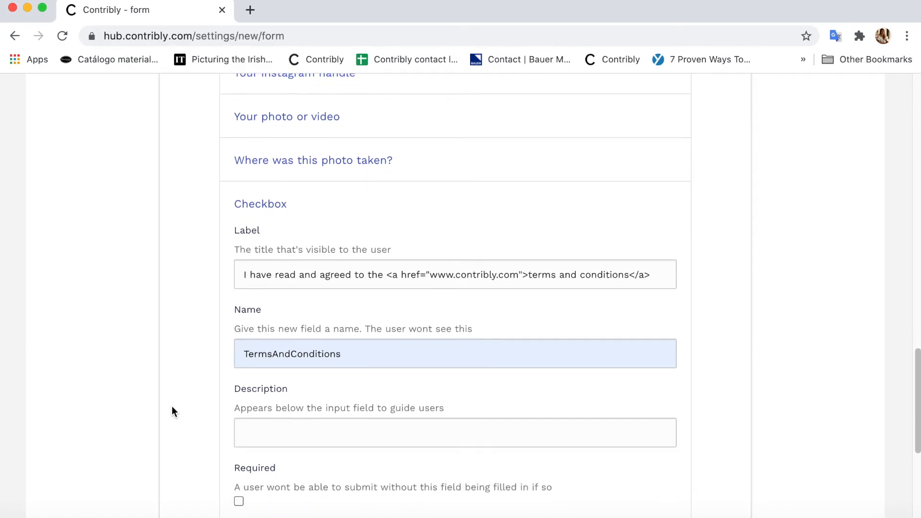
double_click(321, 301)
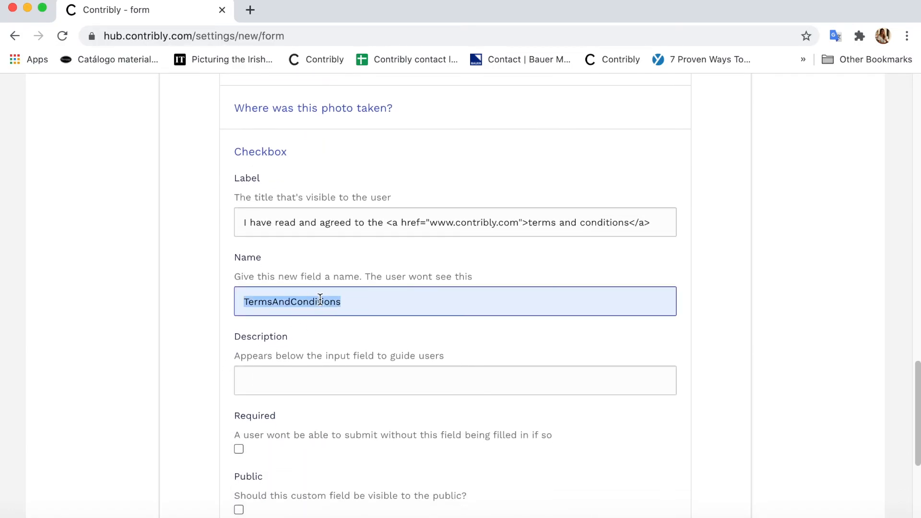
left_click(200, 338)
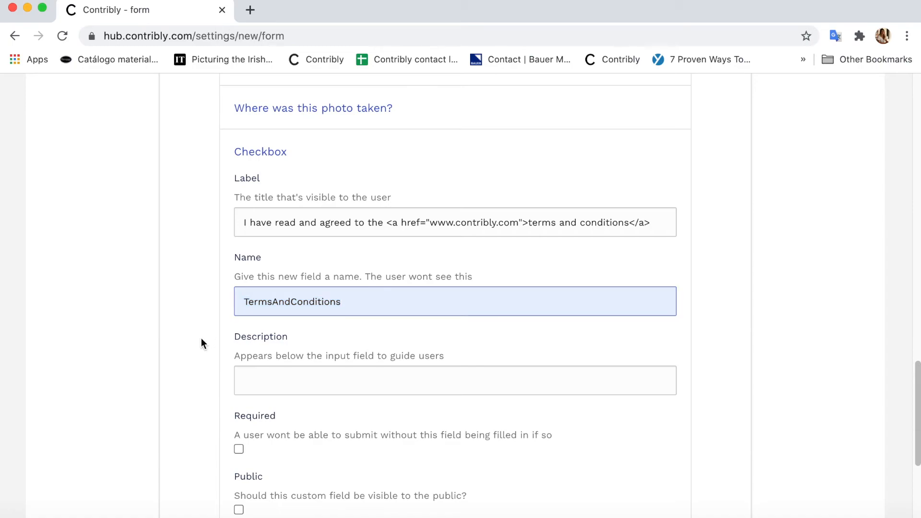
left_click(239, 450)
scroll(197, 440, "down", 5)
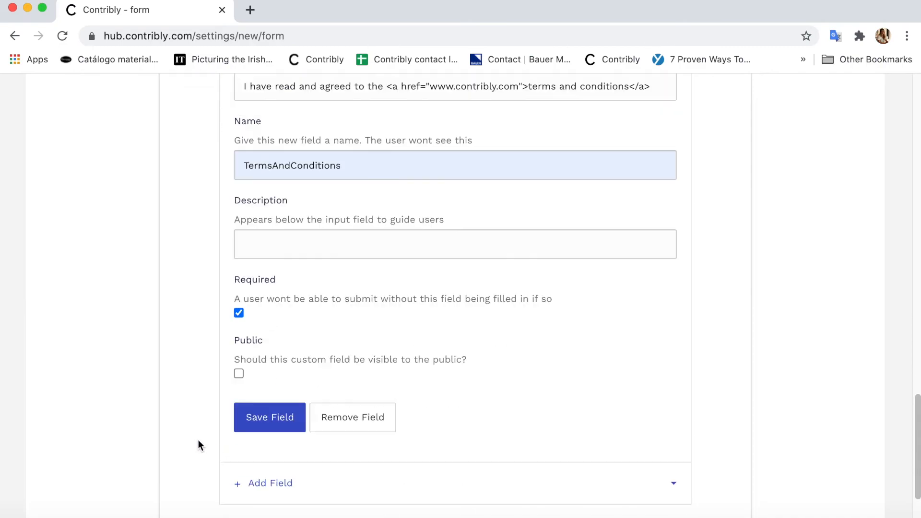
Save the terms and conditions checkbox field and add a Select field below it.
left_click(270, 426)
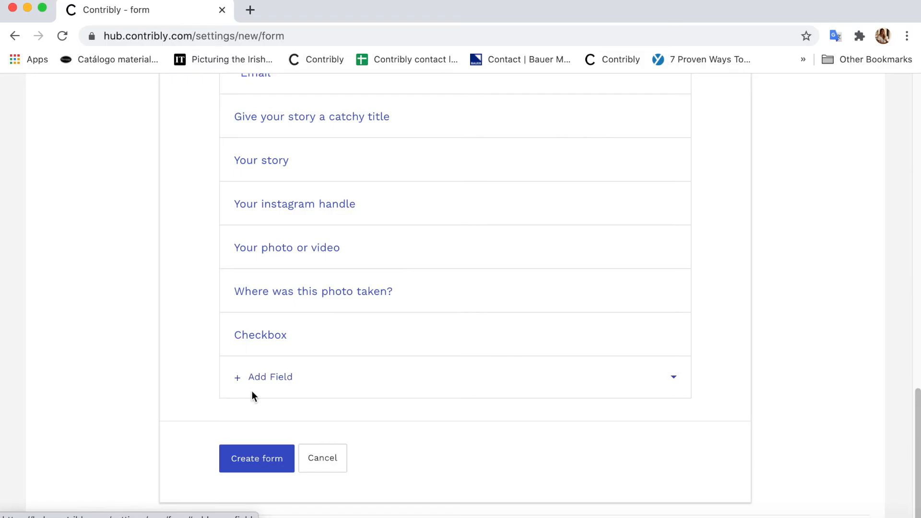
left_click(255, 383)
left_click(296, 435)
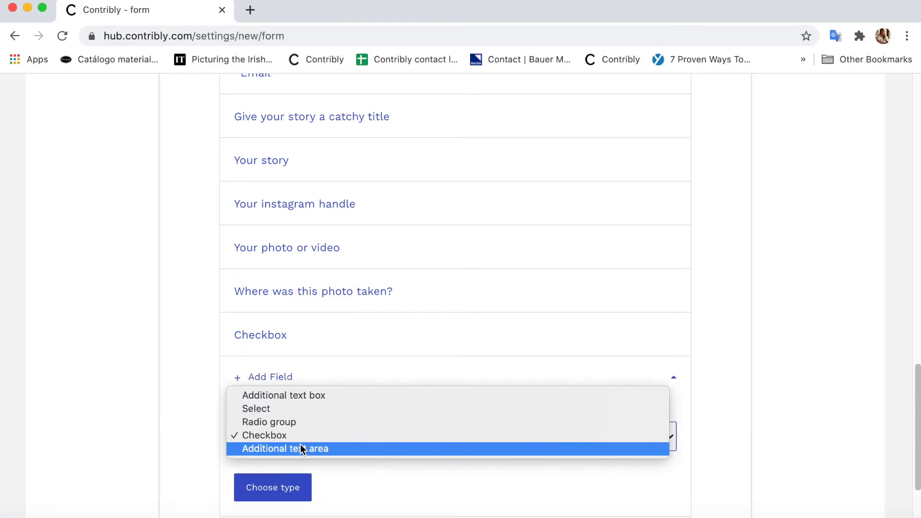
left_click(289, 409)
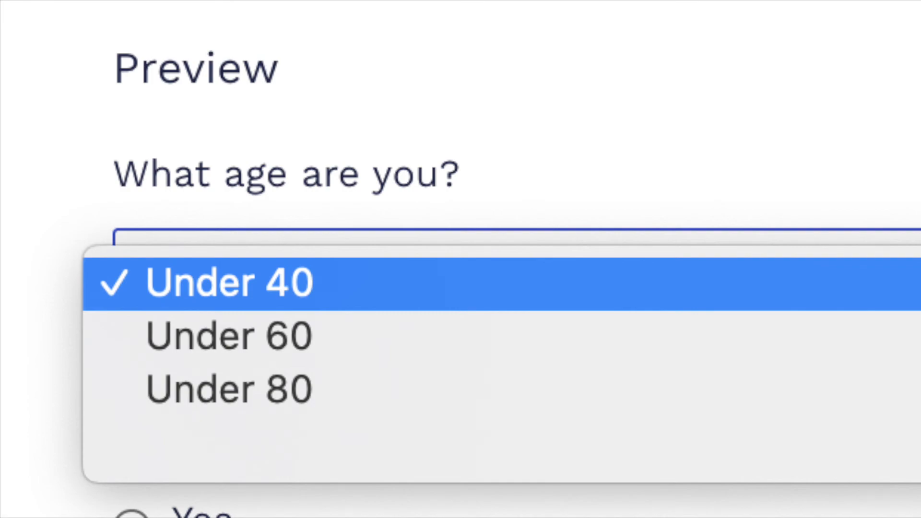
left_click(269, 486)
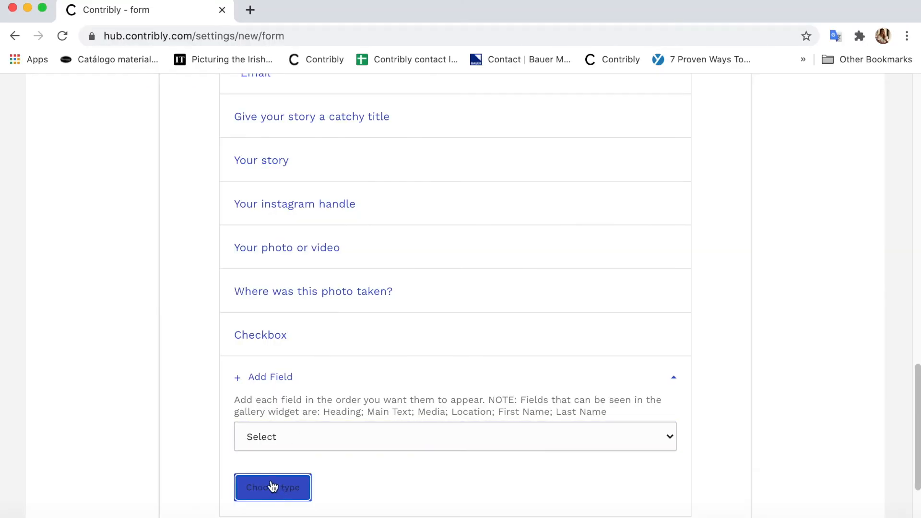
Give the new Select field three options: "dogs", "cats" and "birds".
scroll(169, 417, "down", 5)
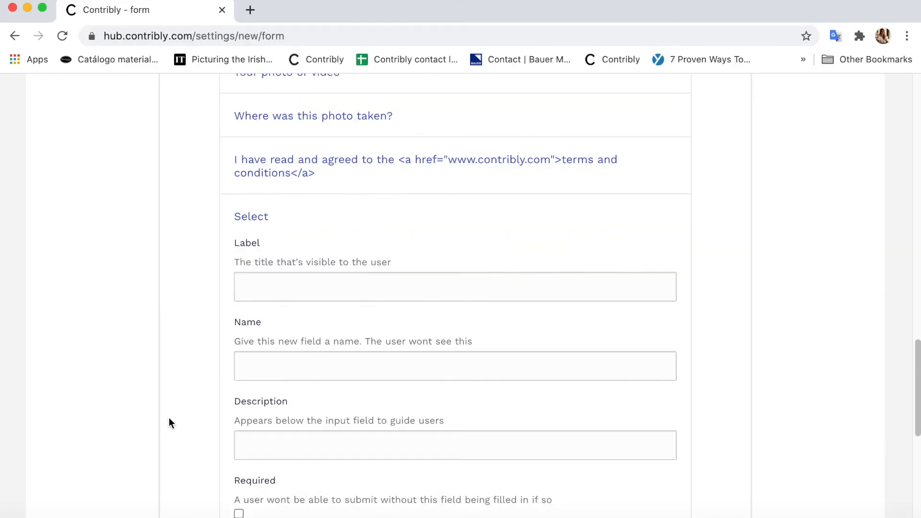
scroll(274, 384, "down", 3)
left_click(267, 468)
left_click(254, 401)
type("dogs")
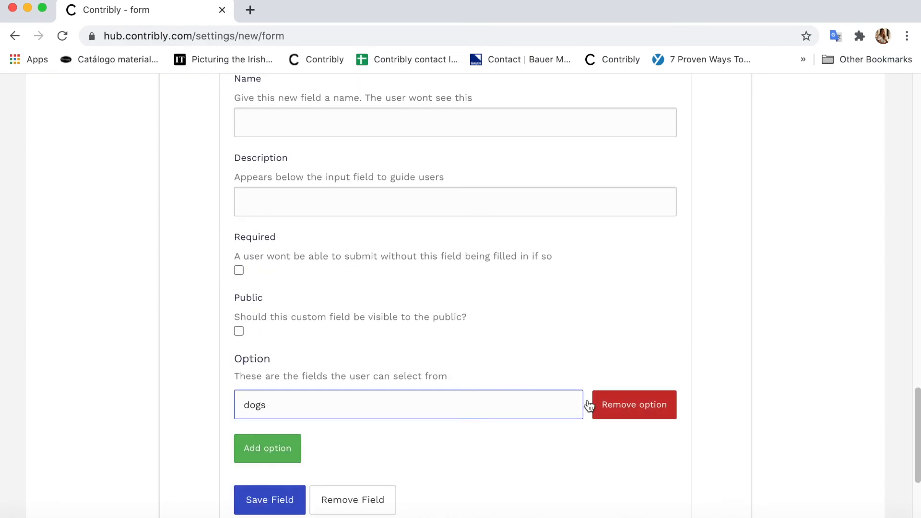
left_click(267, 448)
left_click(280, 435)
type("cats")
left_click(280, 494)
left_click(264, 478)
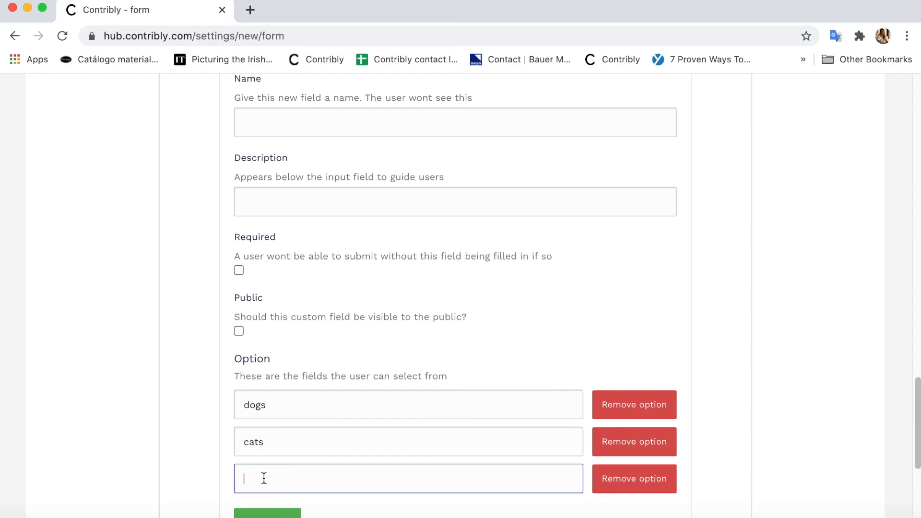
type("birds")
Label the Select field "Whats your favourite animal" and save the field.
scroll(338, 310, "down", 1)
scroll(338, 310, "up", 5)
left_click(285, 235)
type("Whats your favouri")
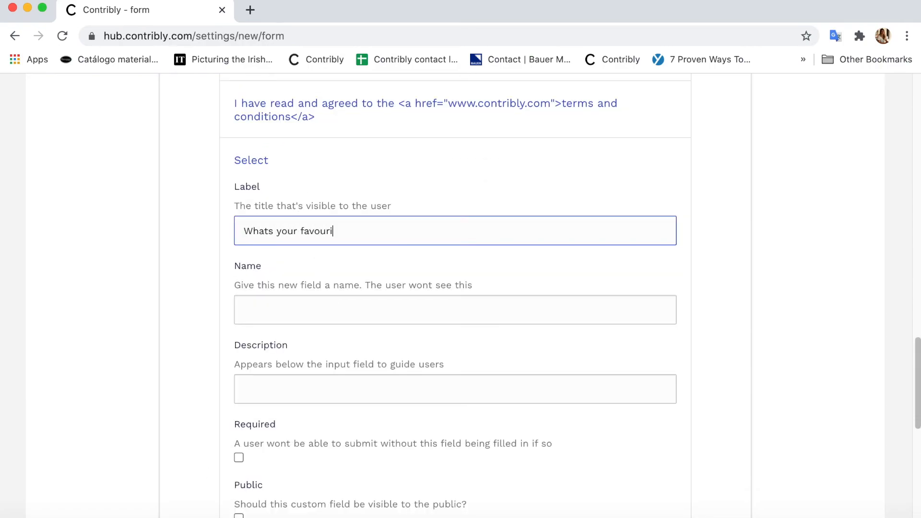
type("te animal")
scroll(335, 268, "down", 6)
left_click(266, 484)
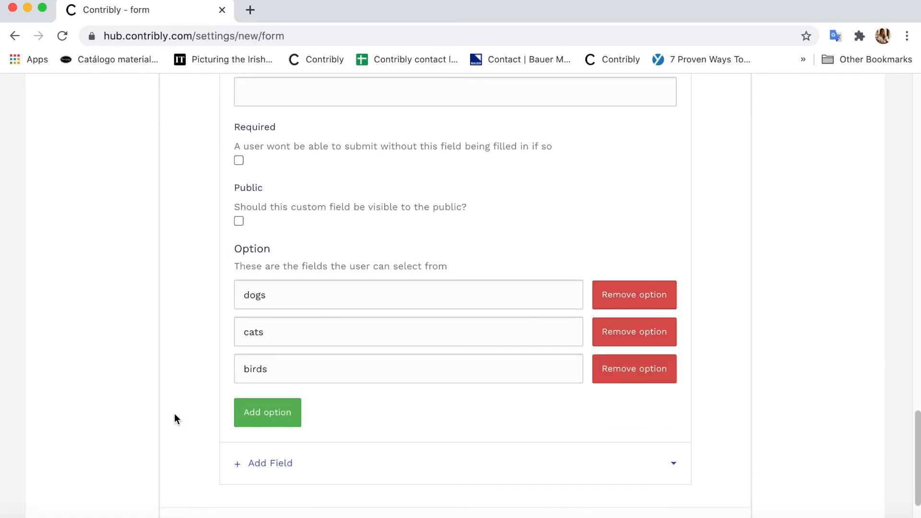
Add a Radio group field below the favourite animal field.
left_click(248, 375)
left_click(262, 435)
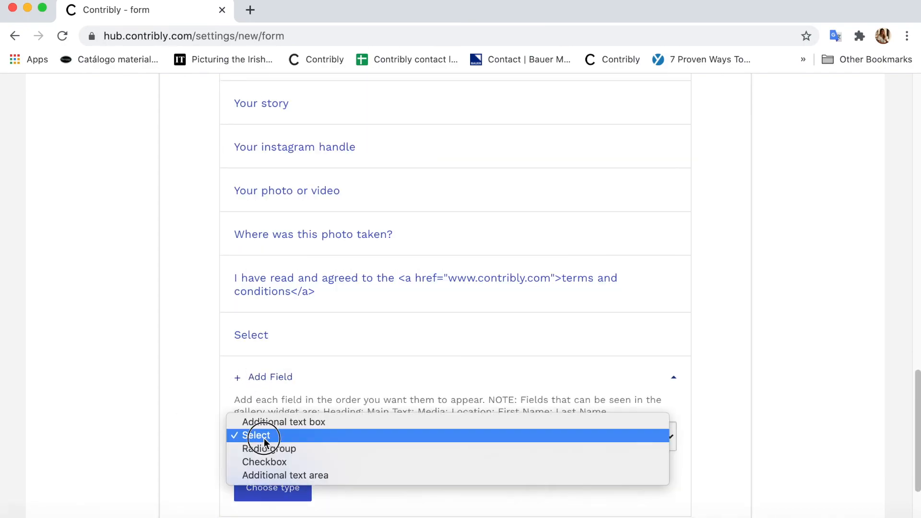
left_click(267, 447)
scroll(181, 434, "down", 3)
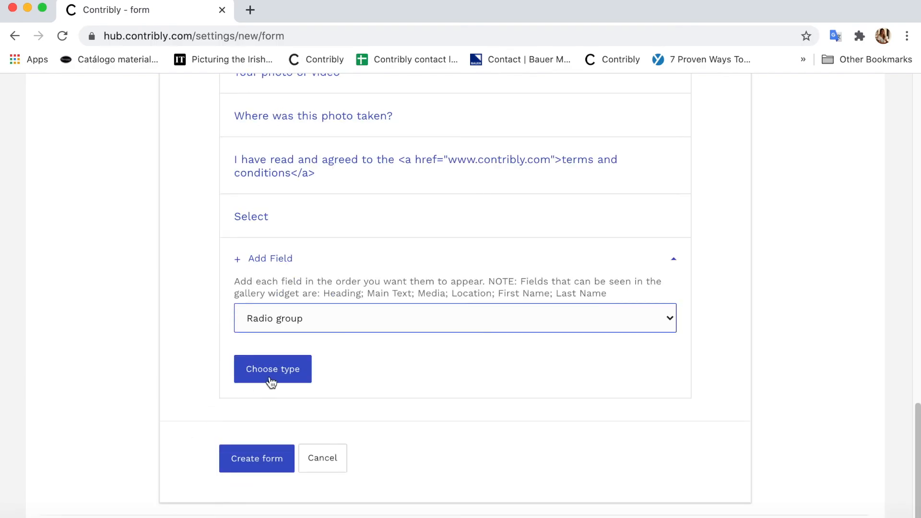
left_click(270, 379)
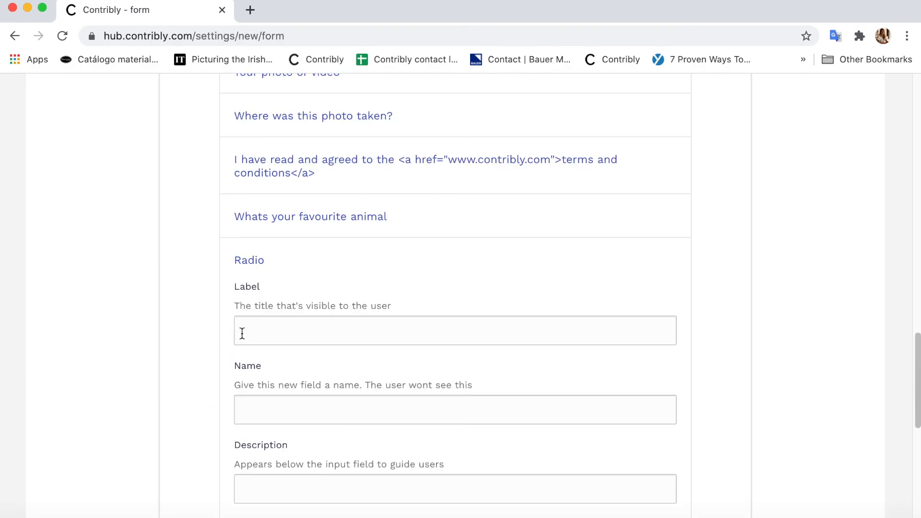
Label the Radio group field "Do you like cheese?".
left_click(263, 331)
type("Do you like ch")
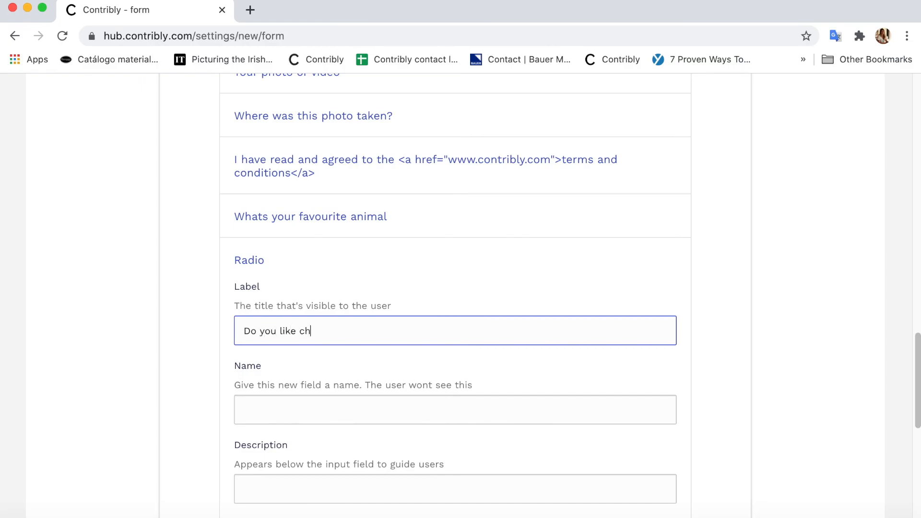
type("eese?")
Give the cheese question's radio group the options "Yes" and "No".
scroll(263, 371, "down", 5)
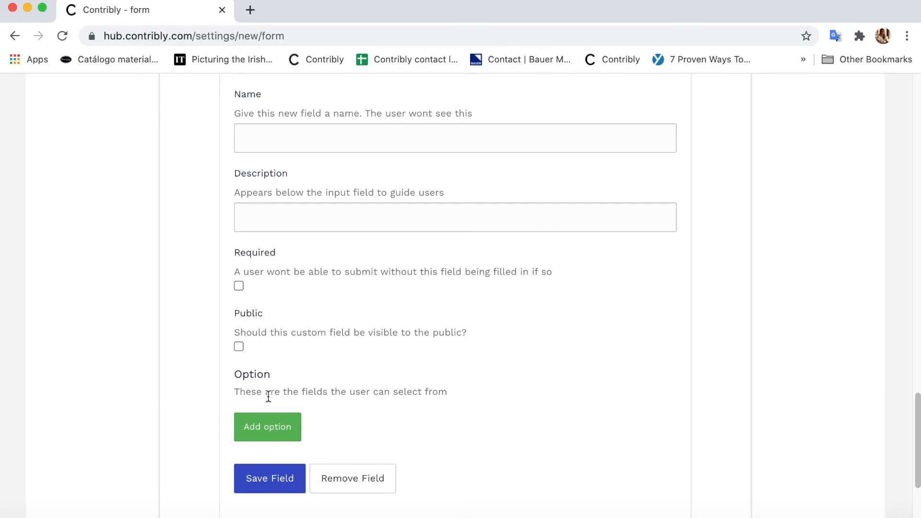
left_click(266, 427)
left_click(316, 423)
type("Yes")
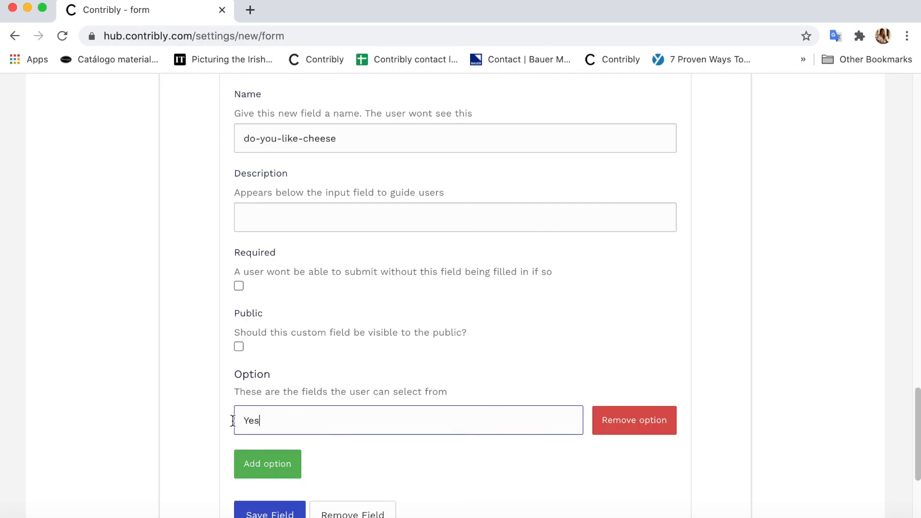
scroll(233, 421, "down", 1)
left_click(253, 464)
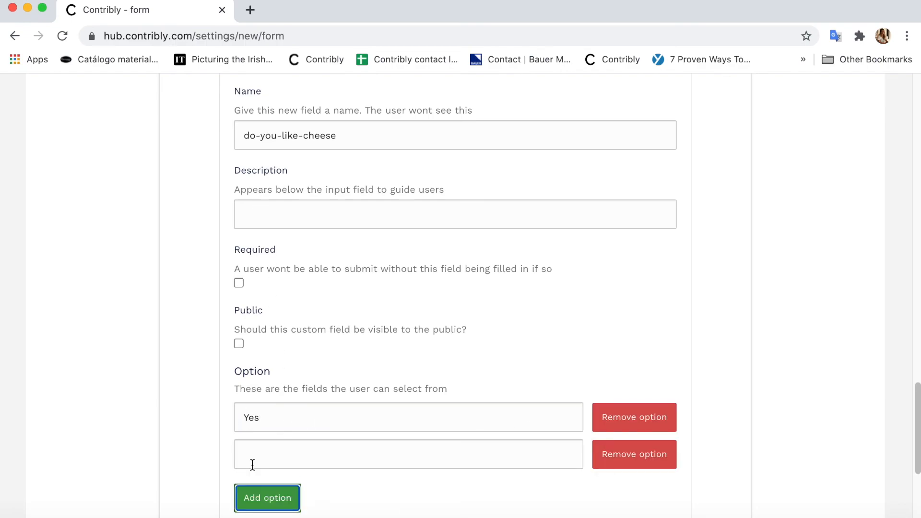
left_click(254, 465)
type("No")
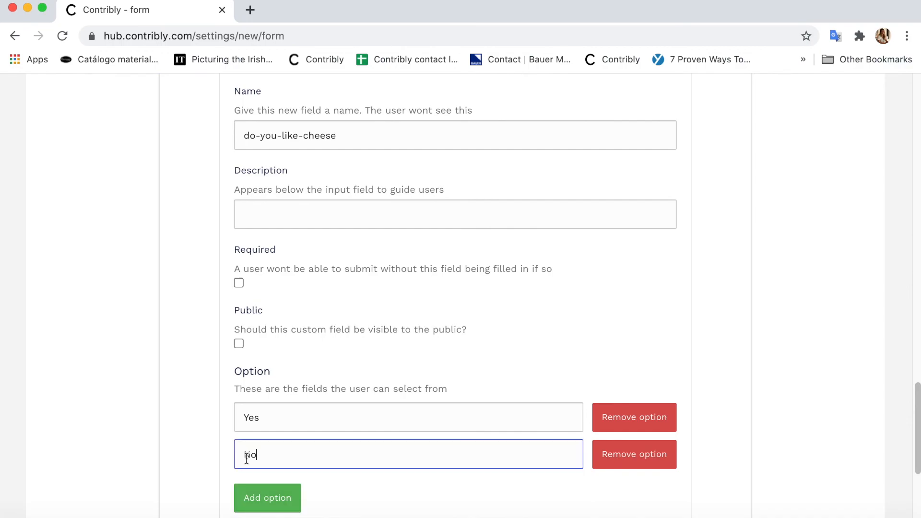
Save the radio group field and create the form.
scroll(259, 461, "down", 3)
left_click(270, 449)
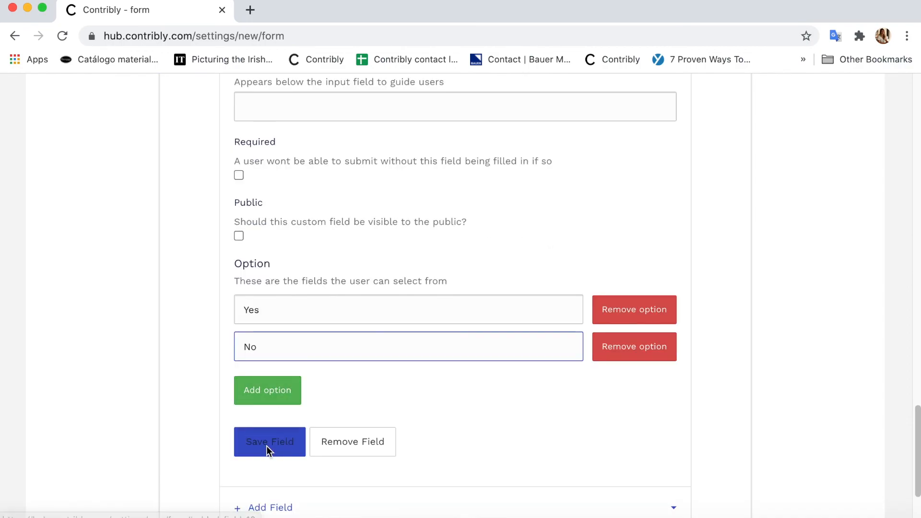
left_click(290, 377)
left_click(247, 485)
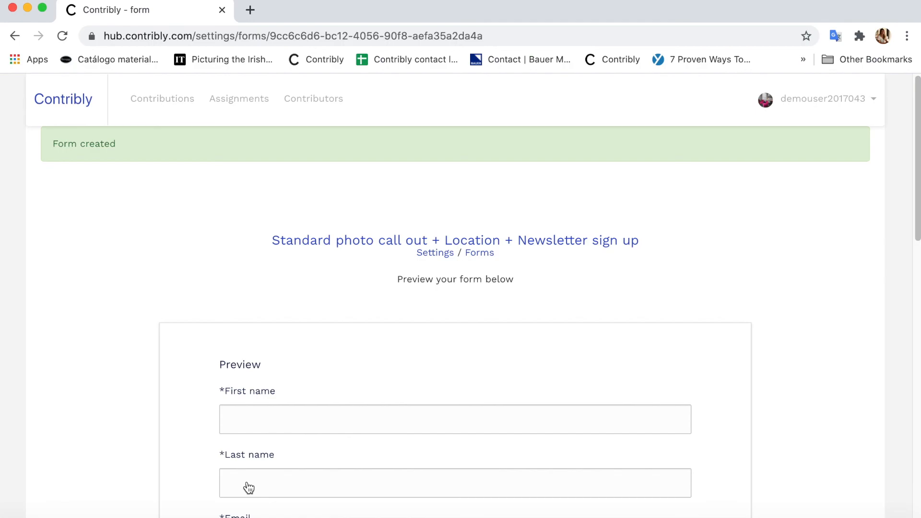
Check the created form's preview, open the form for editing and move "Your photo or video" directly above "Your story".
scroll(168, 403, "down", 5)
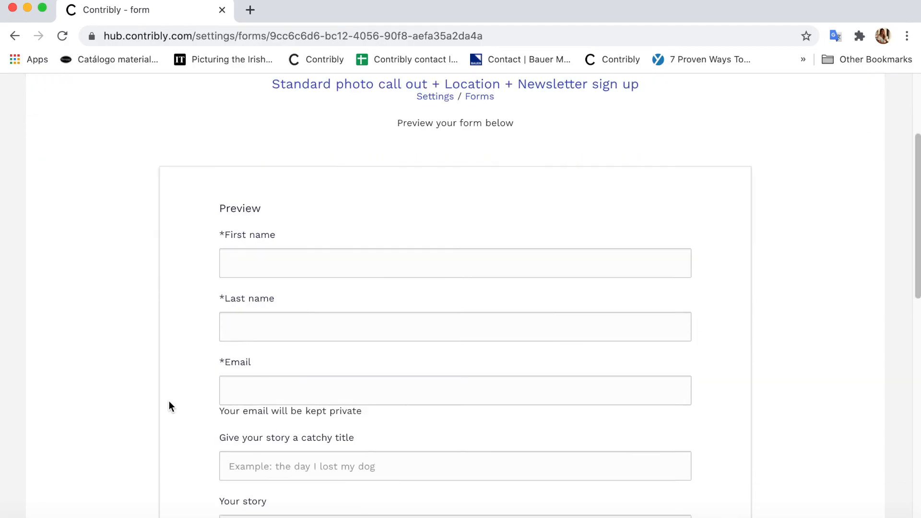
scroll(169, 403, "down", 10)
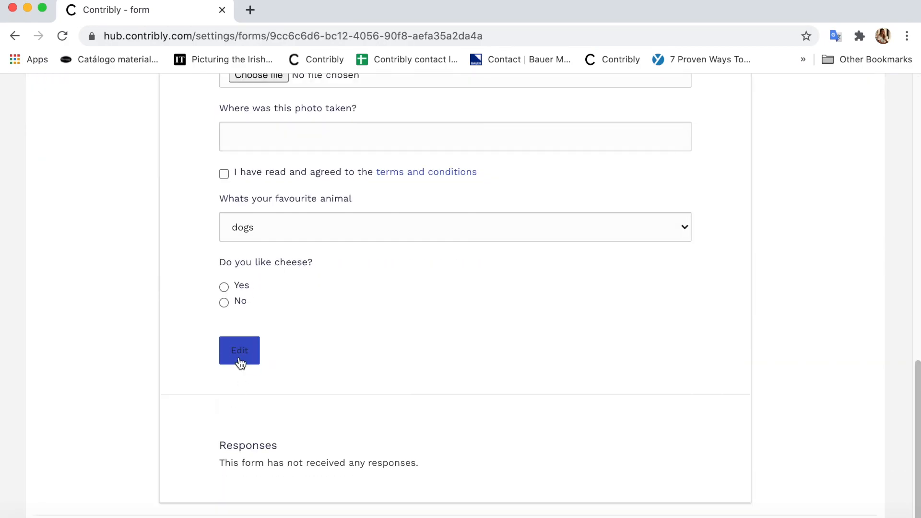
left_click(240, 360)
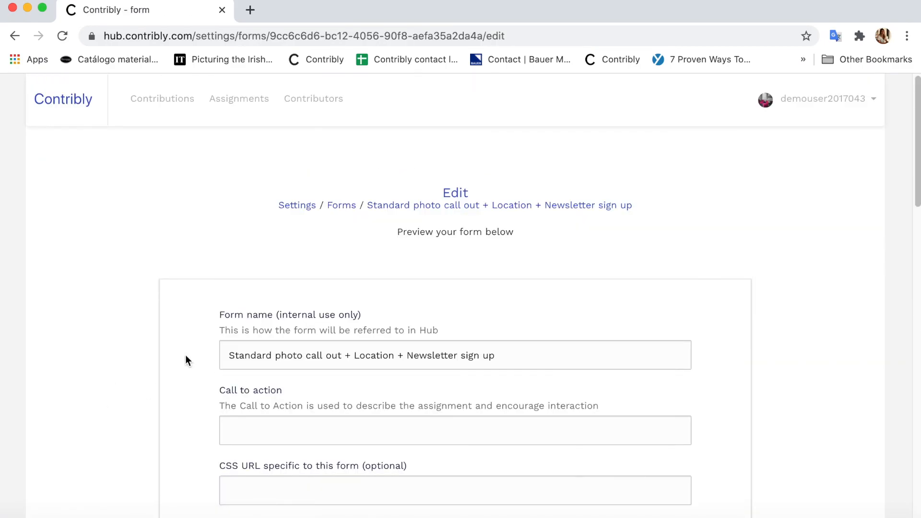
scroll(186, 357, "down", 15)
scroll(186, 356, "down", 5)
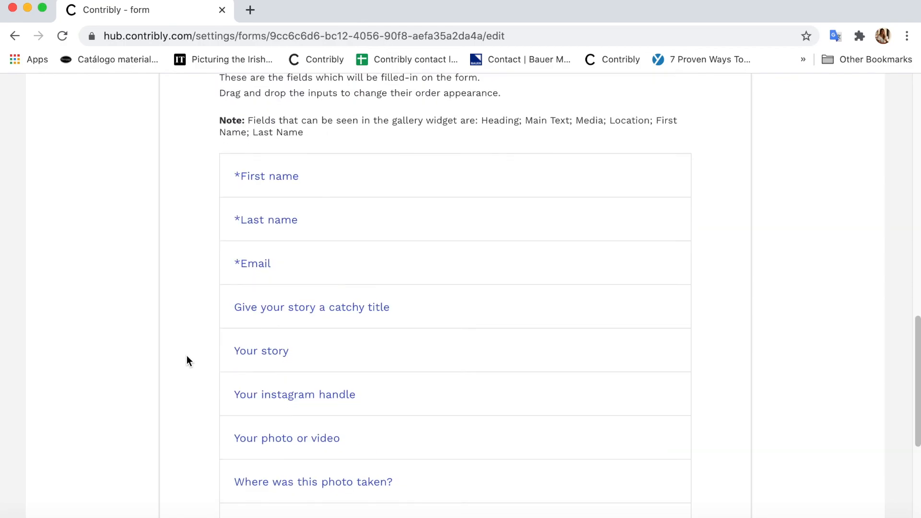
scroll(187, 357, "down", 1)
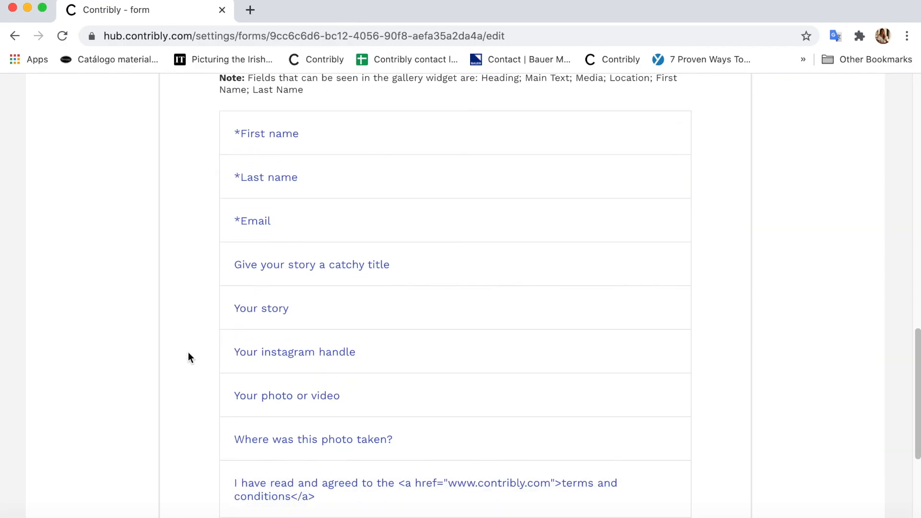
left_click_drag(288, 397, 287, 308)
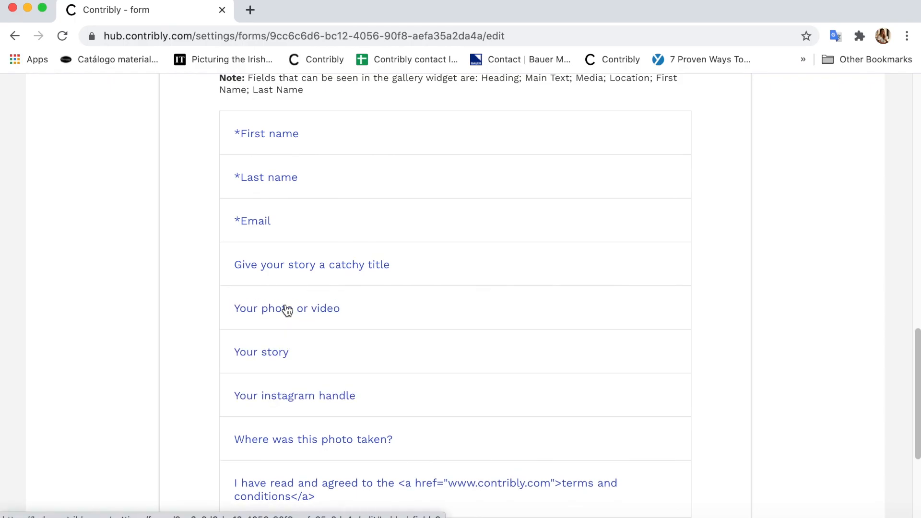
Update the form with the new field order and review its preview.
scroll(128, 405, "down", 5)
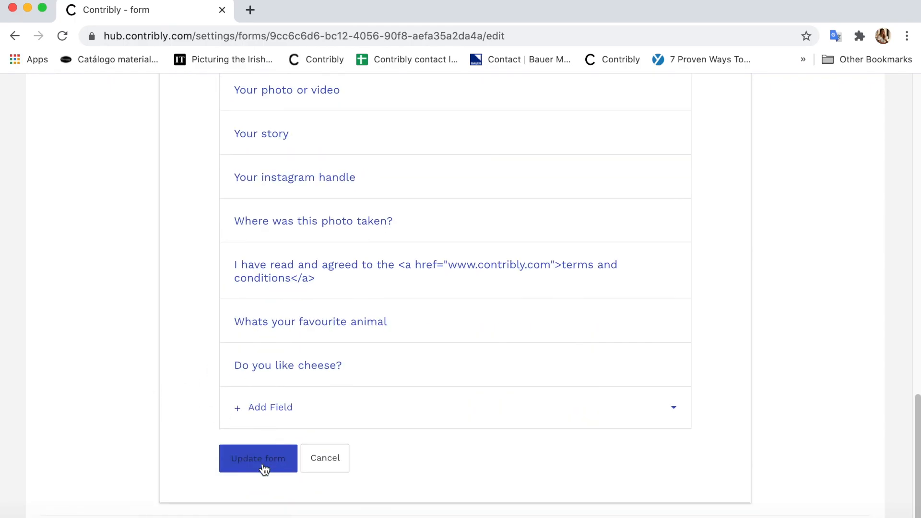
left_click(264, 469)
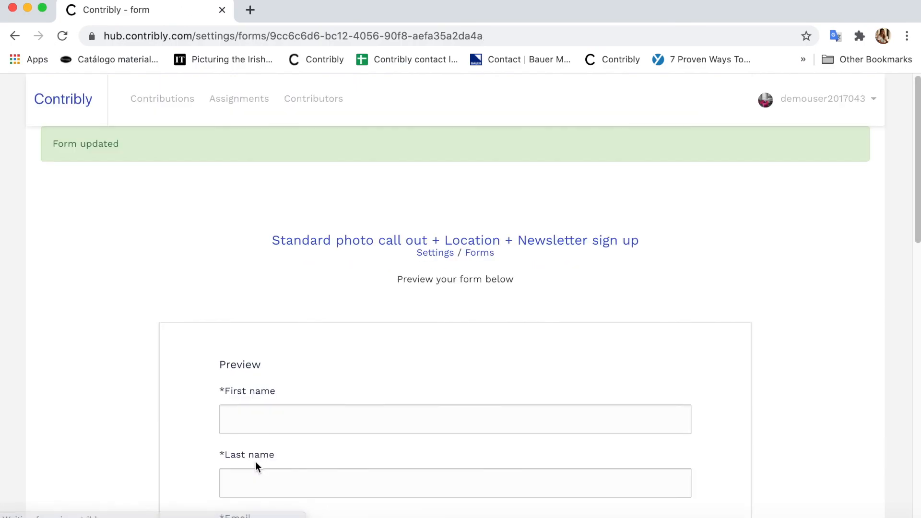
scroll(159, 449, "down", 12)
scroll(159, 449, "down", 3)
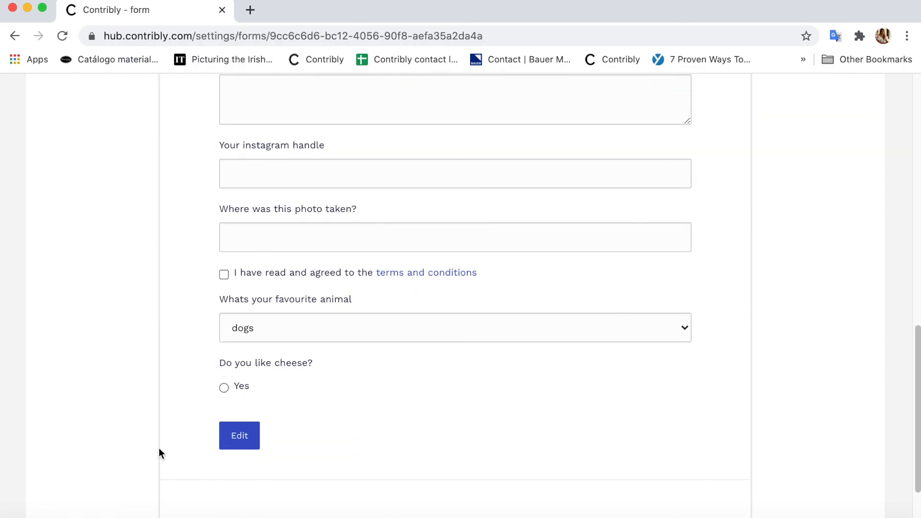
scroll(159, 450, "up", 14)
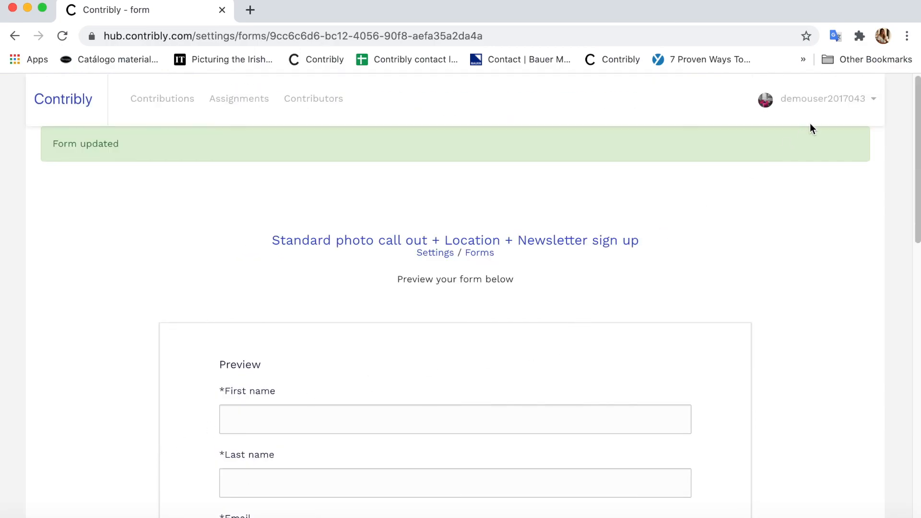